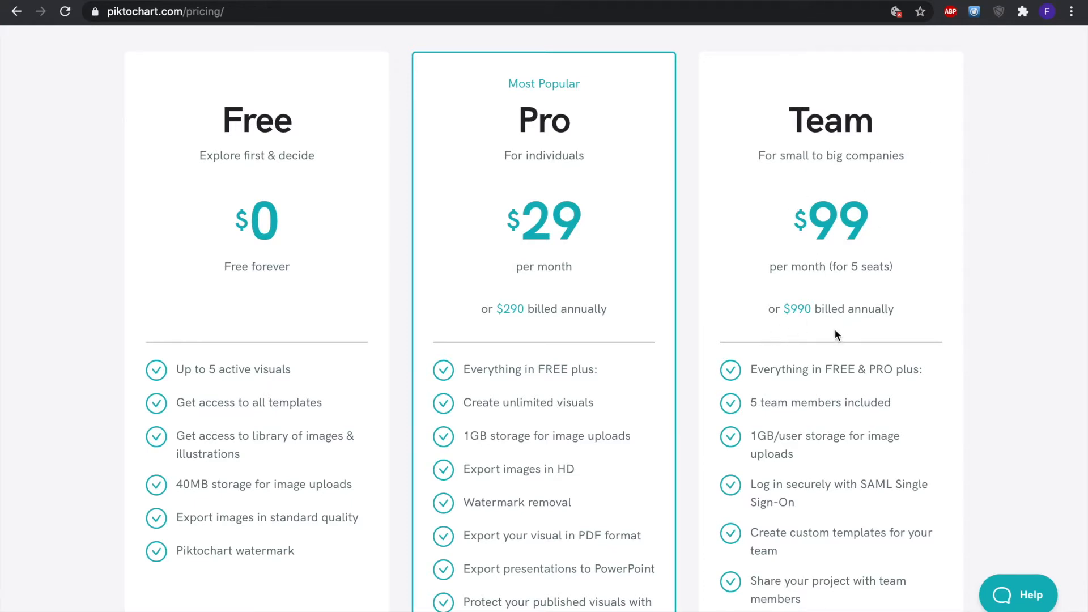
# - Review the Free, Pro and Team pricing plans on the pricing page
pyautogui.scroll(-3, 834, 334)
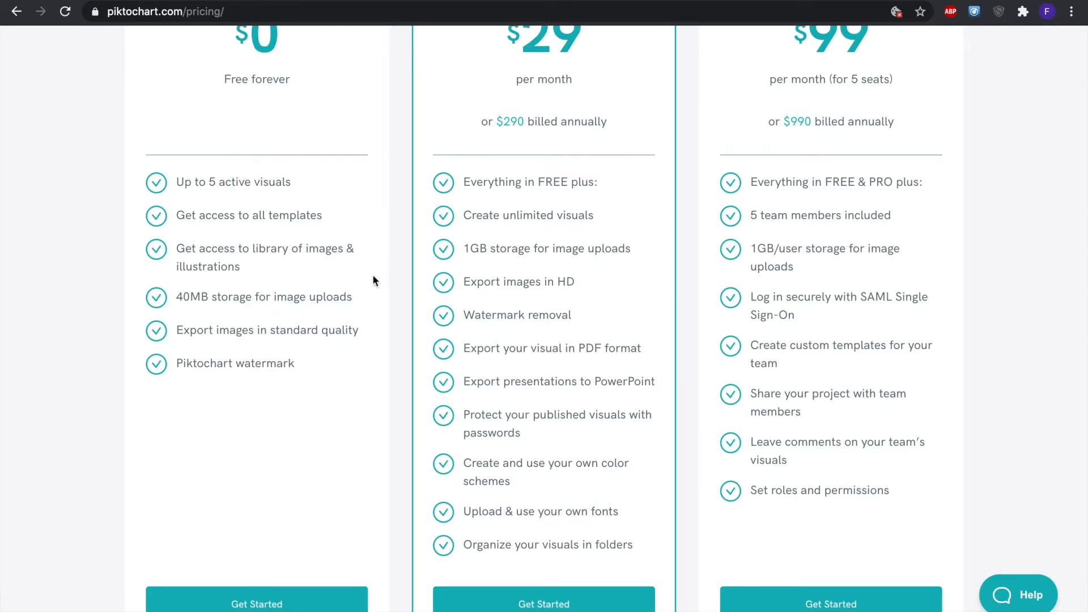
pyautogui.scroll(1, 373, 278)
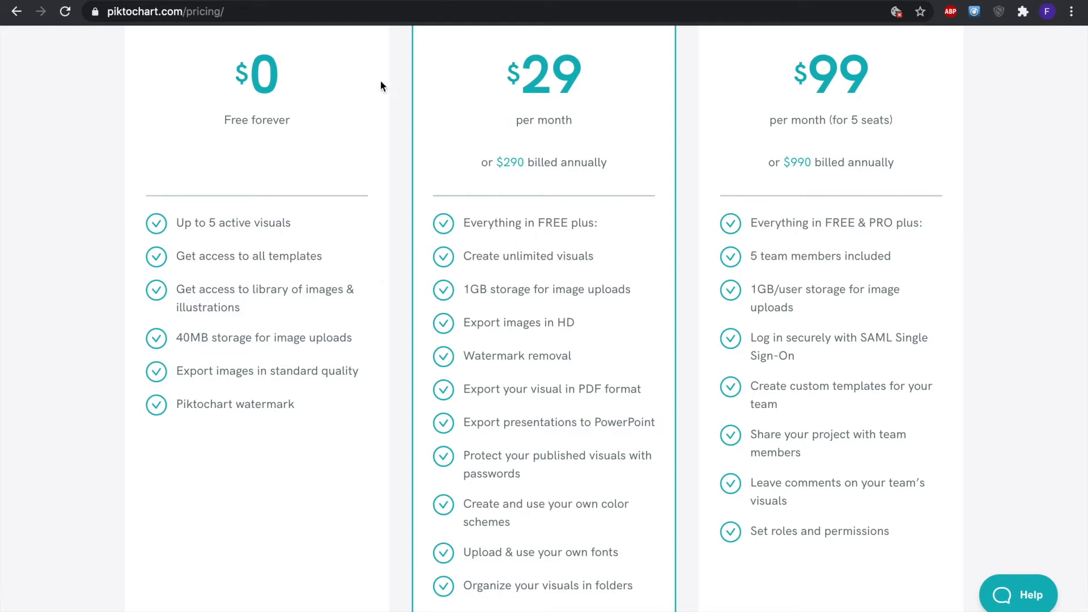
pyautogui.scroll(9, 269, 185)
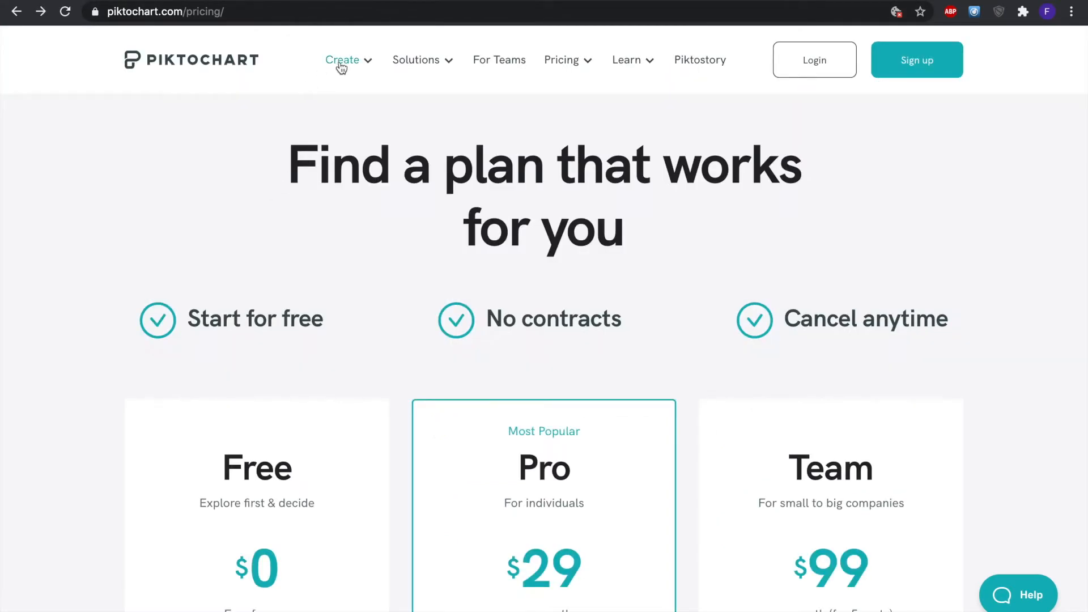
# - Open the free account sign-up form and select the full name field
pyautogui.click(921, 62)
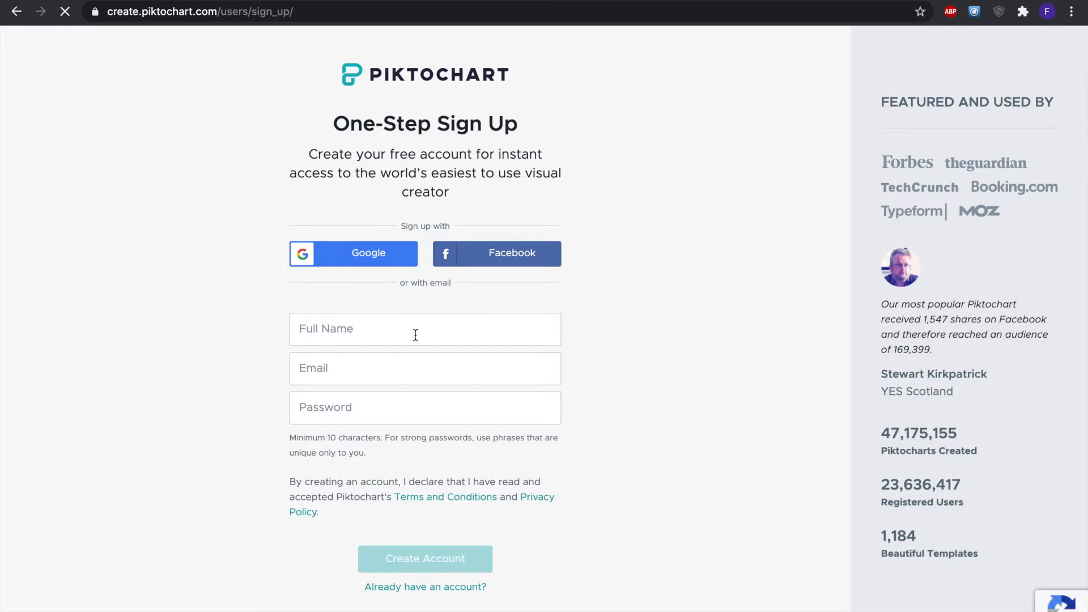
pyautogui.click(435, 336)
# - Create a new infographic from the blank template
pyautogui.scroll(-1, 434, 336)
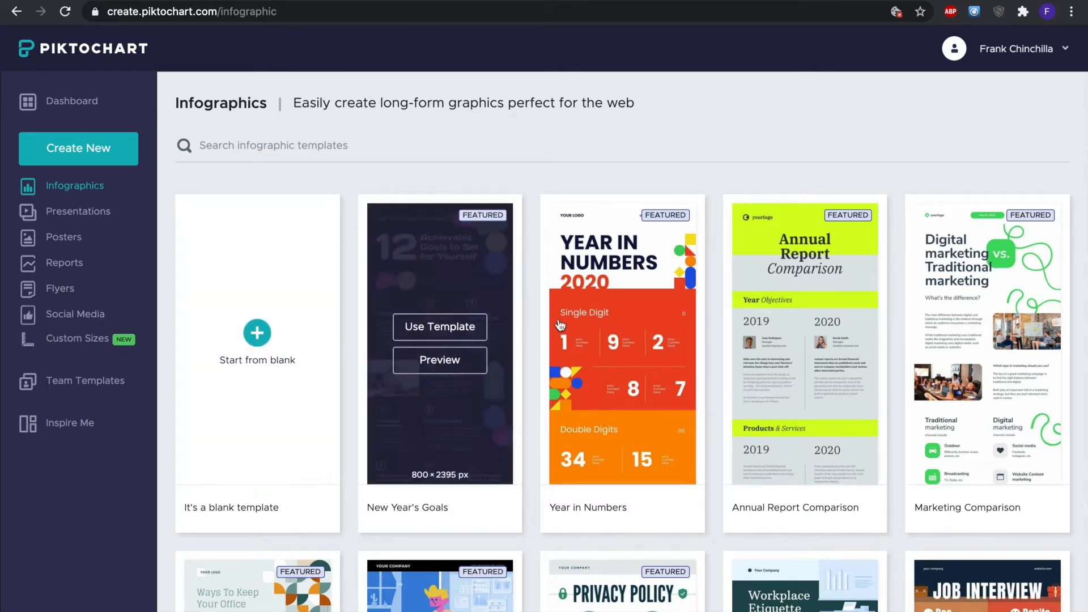
pyautogui.scroll(-3, 555, 343)
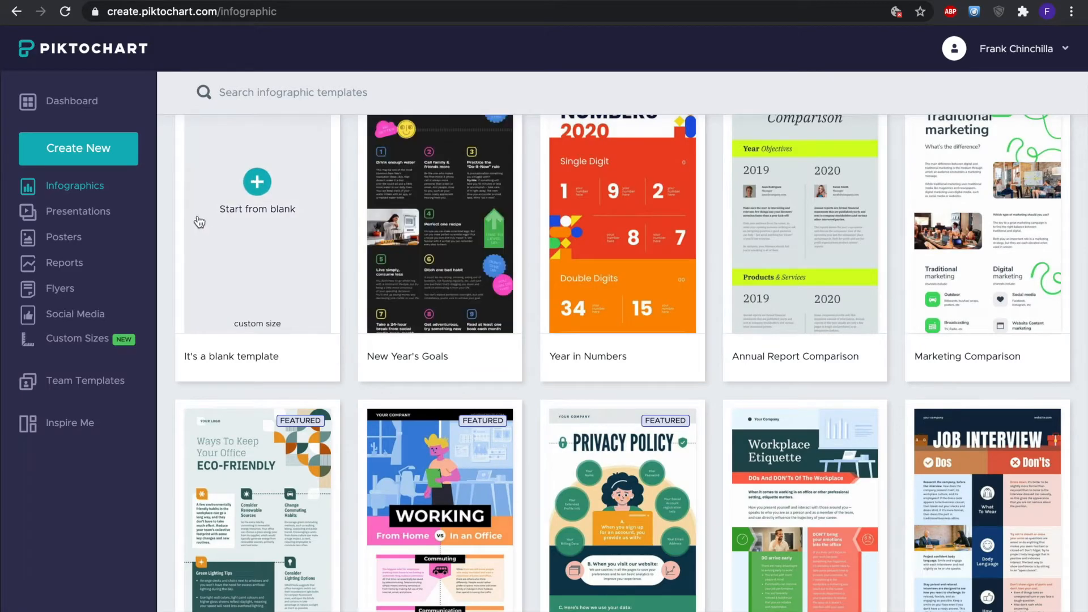
pyautogui.click(275, 204)
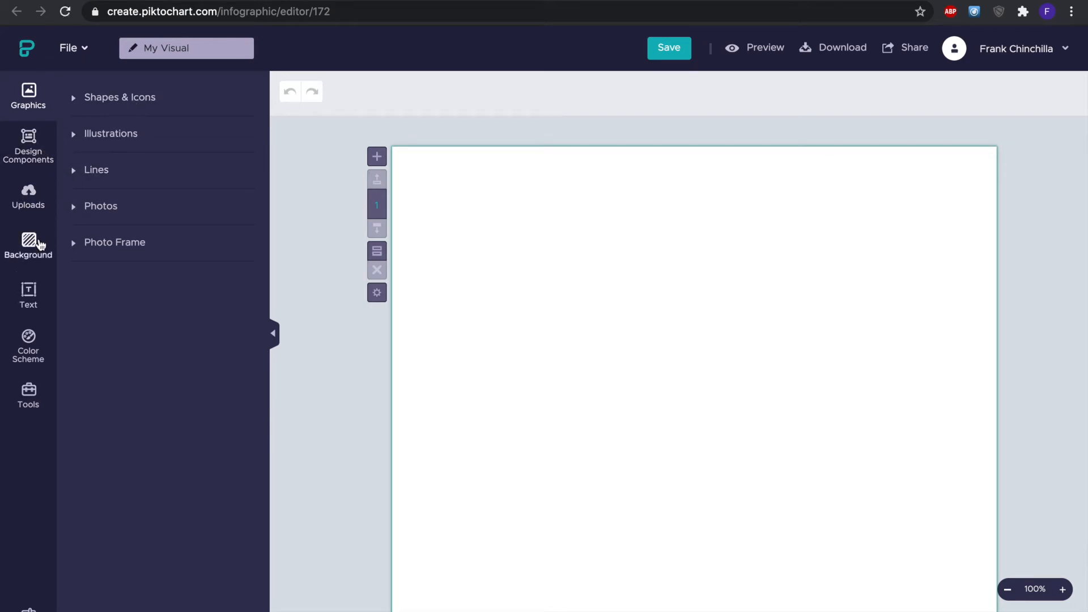
# - Set the canvas background to the red triangle pattern and lower its opacity to 56%
pyautogui.click(39, 244)
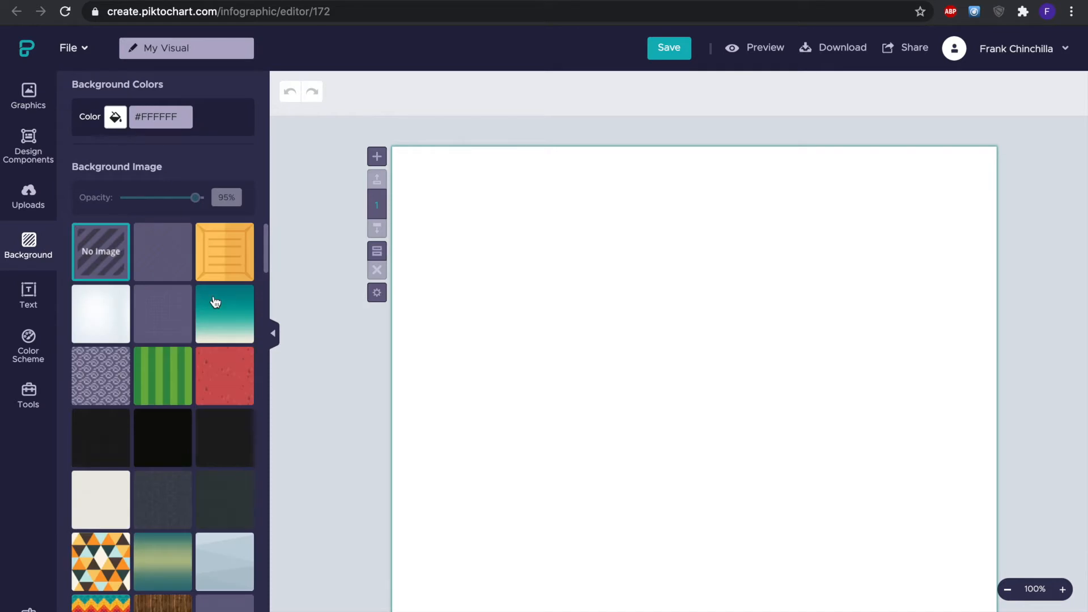
pyautogui.click(226, 388)
pyautogui.scroll(-2, 226, 388)
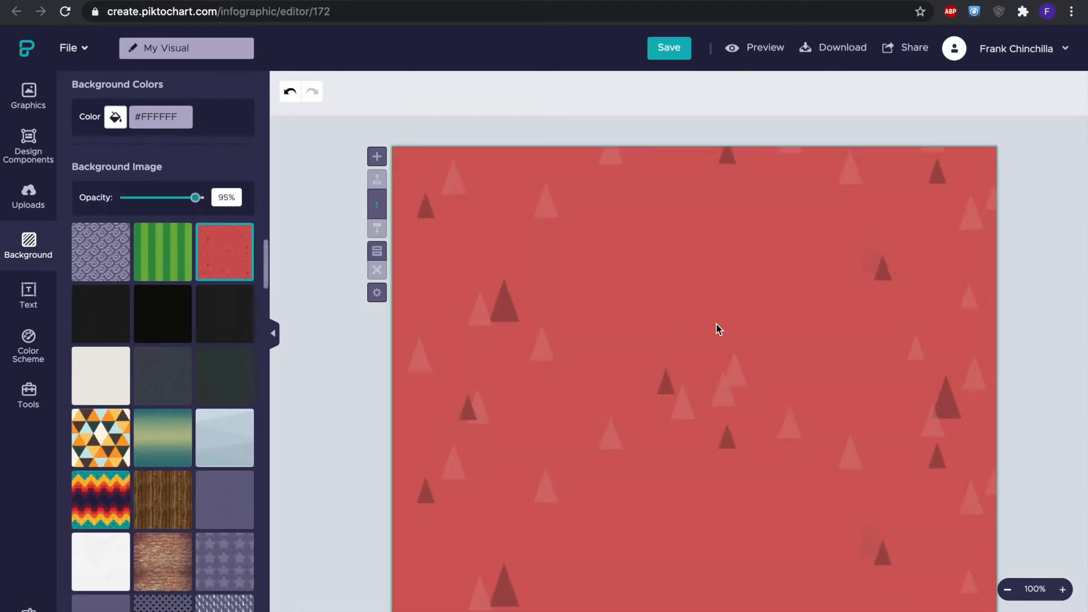
pyautogui.moveTo(196, 198); pyautogui.dragTo(166, 202)
pyautogui.scroll(-2, 612, 357)
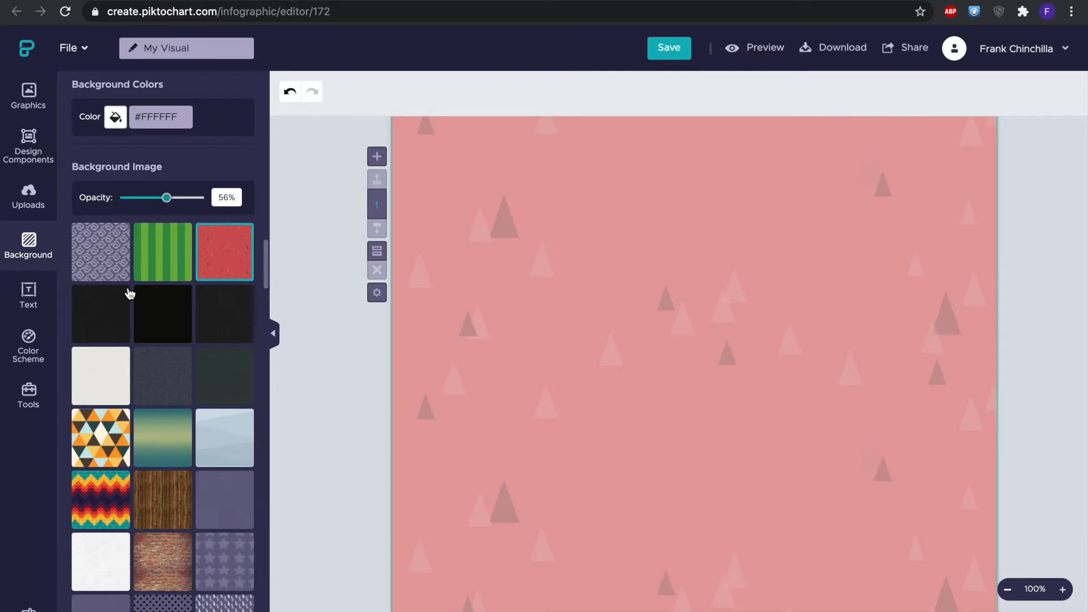
# - Add the MAY 1 2018 date text frame to the canvas and delete it
pyautogui.click(28, 294)
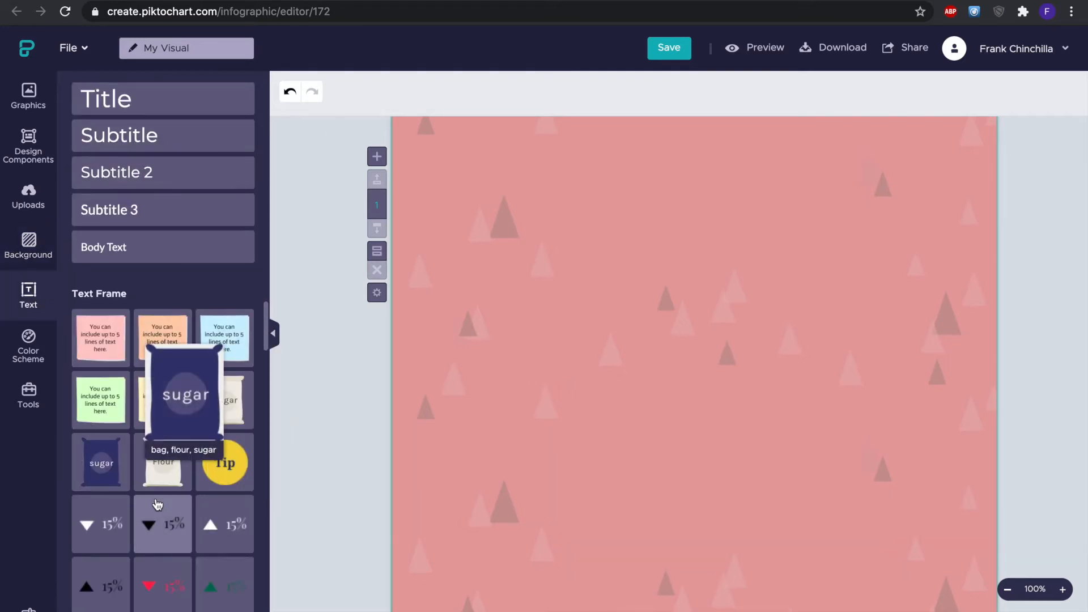
pyautogui.scroll(-3, 142, 481)
pyautogui.scroll(-1, 150, 510)
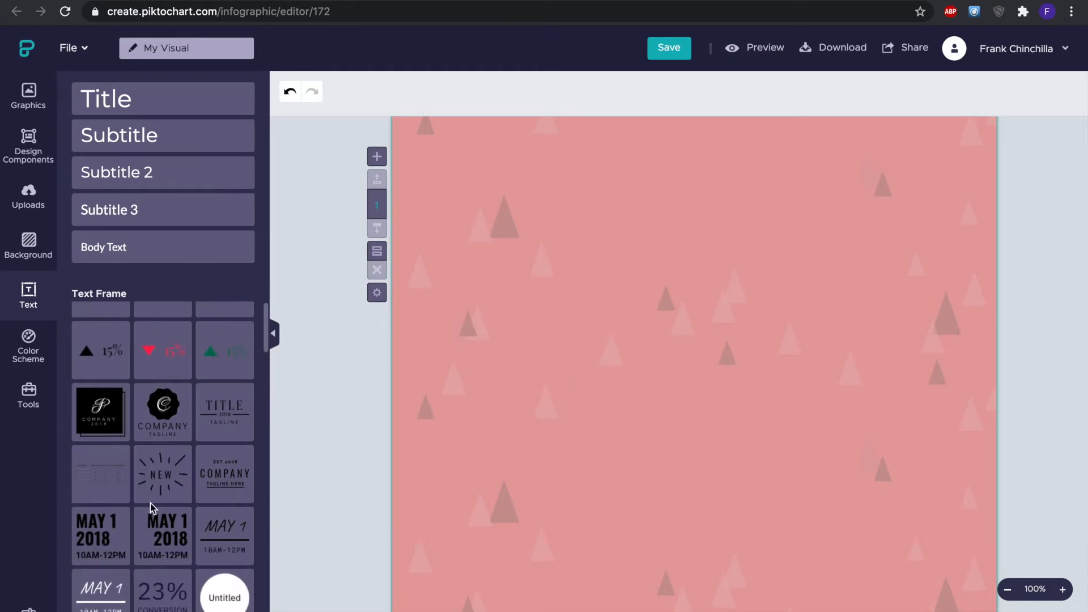
pyautogui.moveTo(163, 529); pyautogui.dragTo(635, 350)
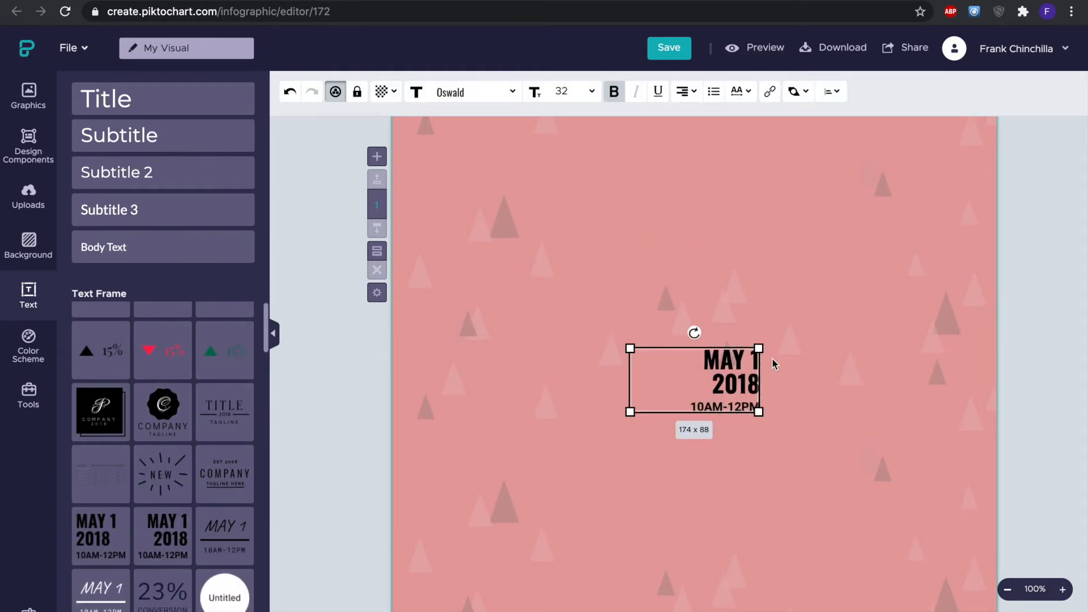
pyautogui.press('Delete')
# - Place the MAY 1 2018 date text frame on the canvas and delete its date lines
pyautogui.moveTo(162, 536); pyautogui.dragTo(742, 390)
pyautogui.click(744, 375)
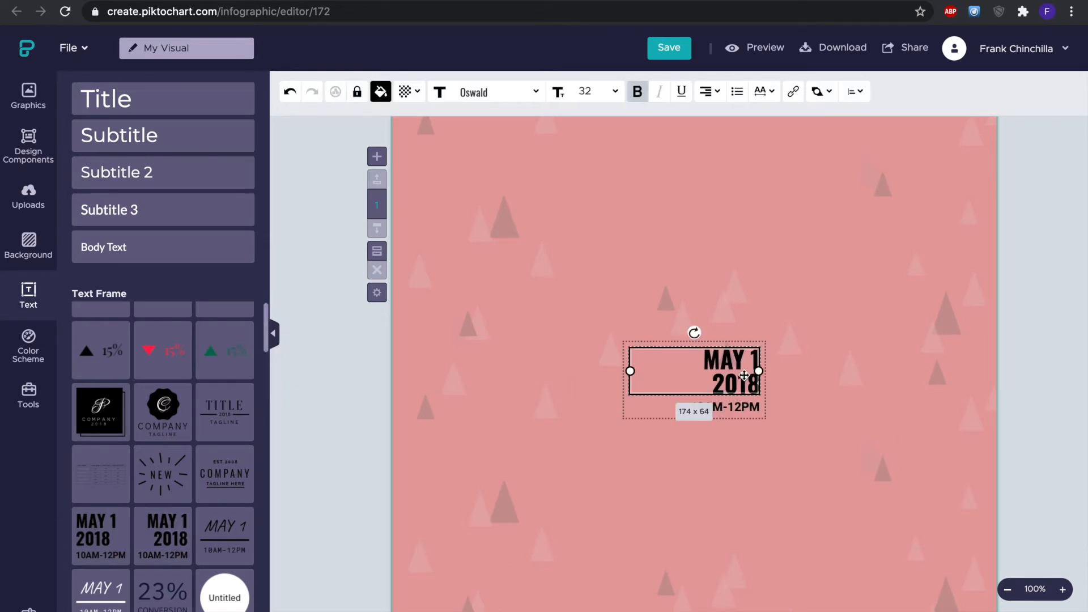
pyautogui.press('Delete')
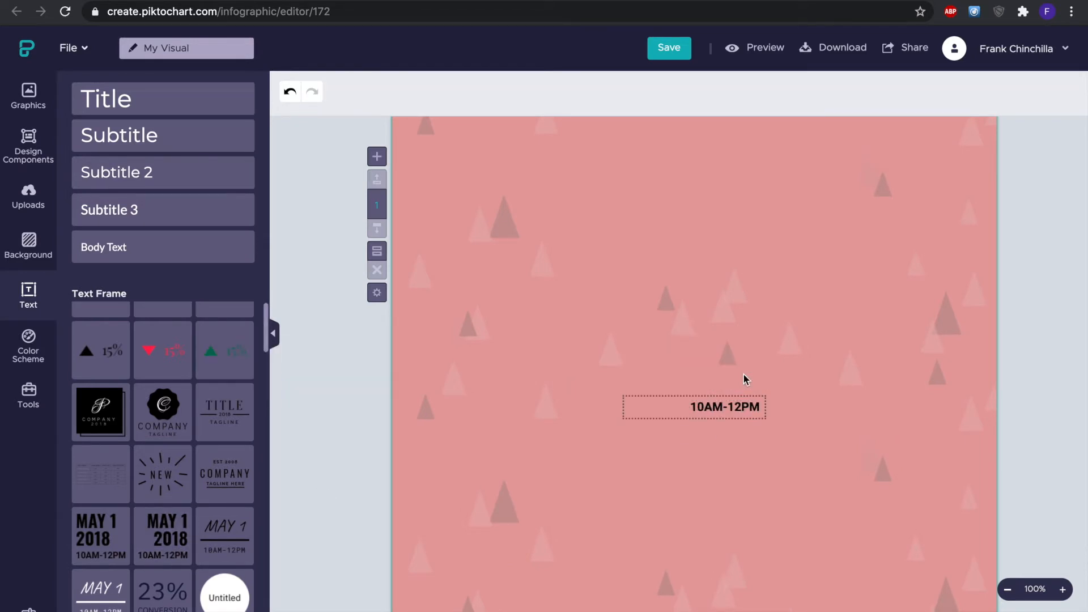
# - Replace the remaining time text with Test Text
pyautogui.click(740, 407)
pyautogui.click(741, 407)
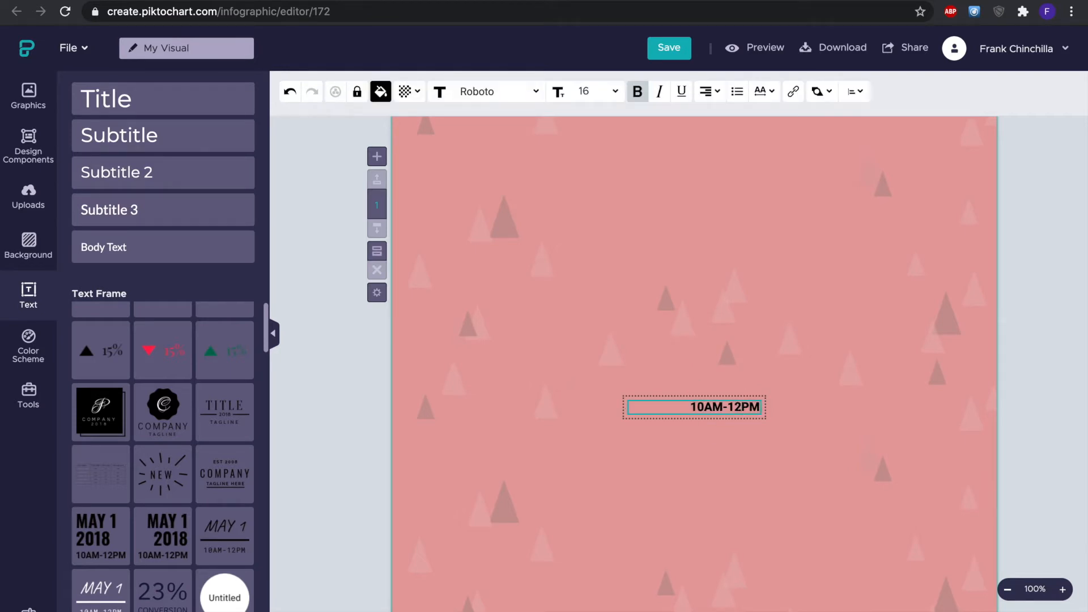
pyautogui.press('BackSpace')
pyautogui.press('BackSpace')
pyautogui.press('BackSpace')
pyautogui.press('BackSpace')
pyautogui.press('BackSpace')
pyautogui.press('BackSpace')
pyautogui.press('BackSpace')
pyautogui.press('BackSpace')
pyautogui.press('BackSpace')
pyautogui.write('Test Text')
pyautogui.press('Return')
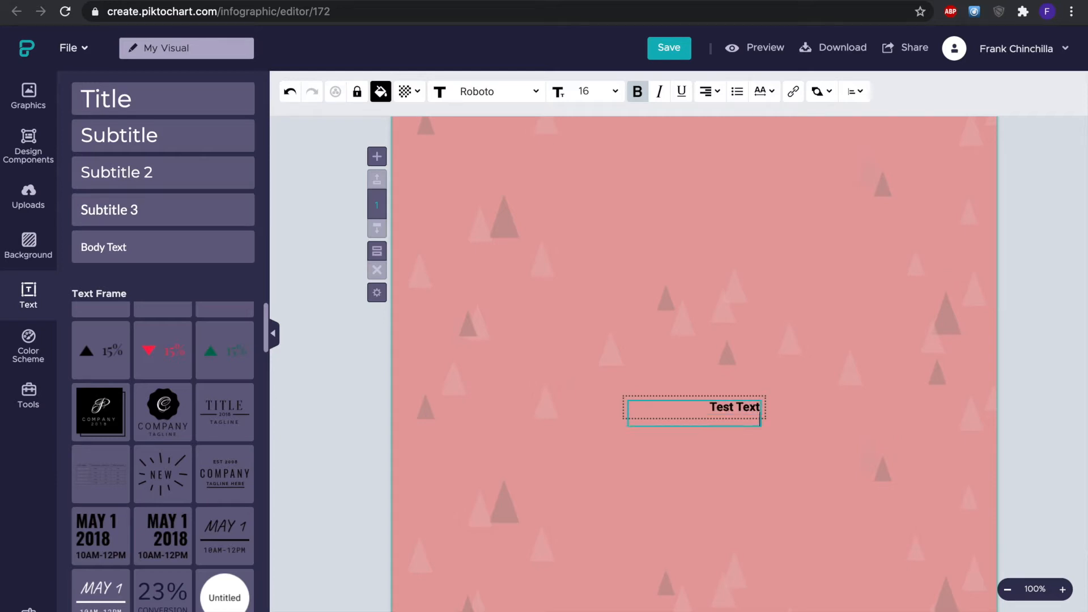
# - Move the Test Text box higher up the canvas
pyautogui.click(759, 418)
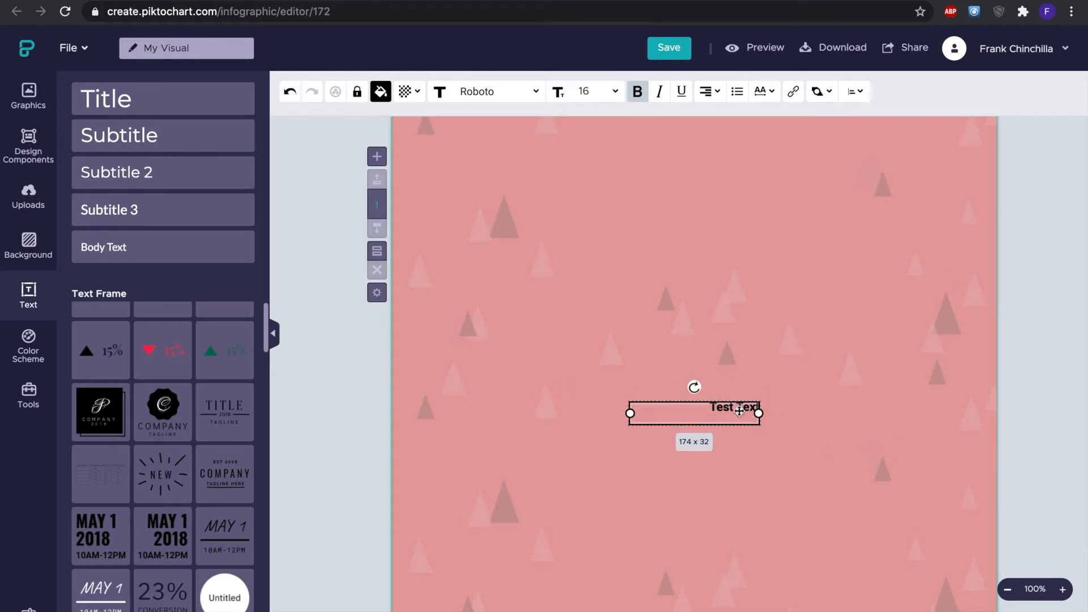
pyautogui.moveTo(741, 413); pyautogui.dragTo(736, 278)
pyautogui.click(862, 280)
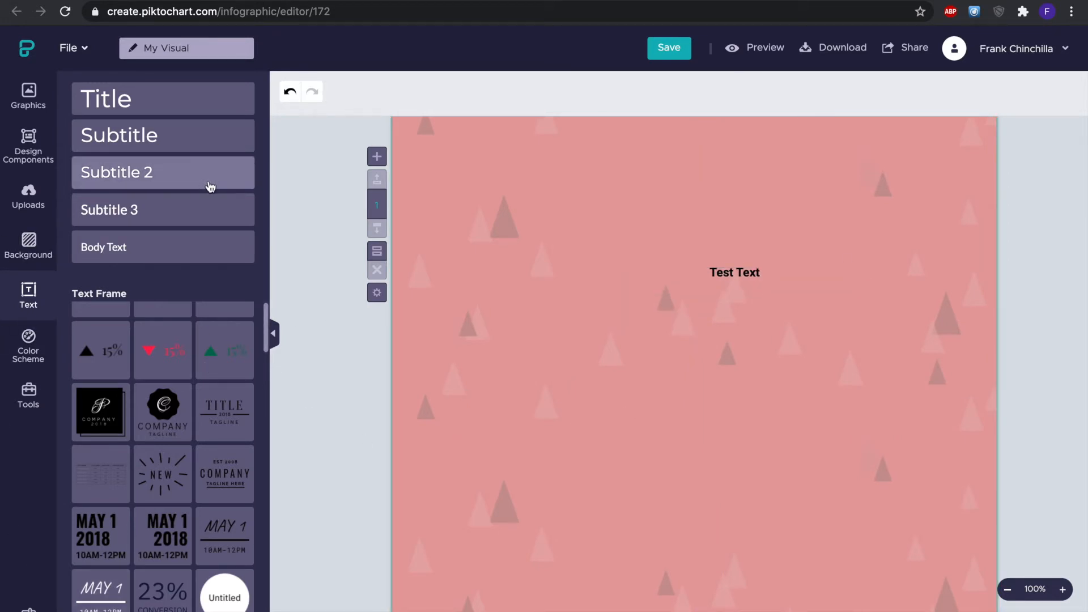
# - Open the chart tool, compare chart types and choose the Vertical Bar chart
pyautogui.click(32, 404)
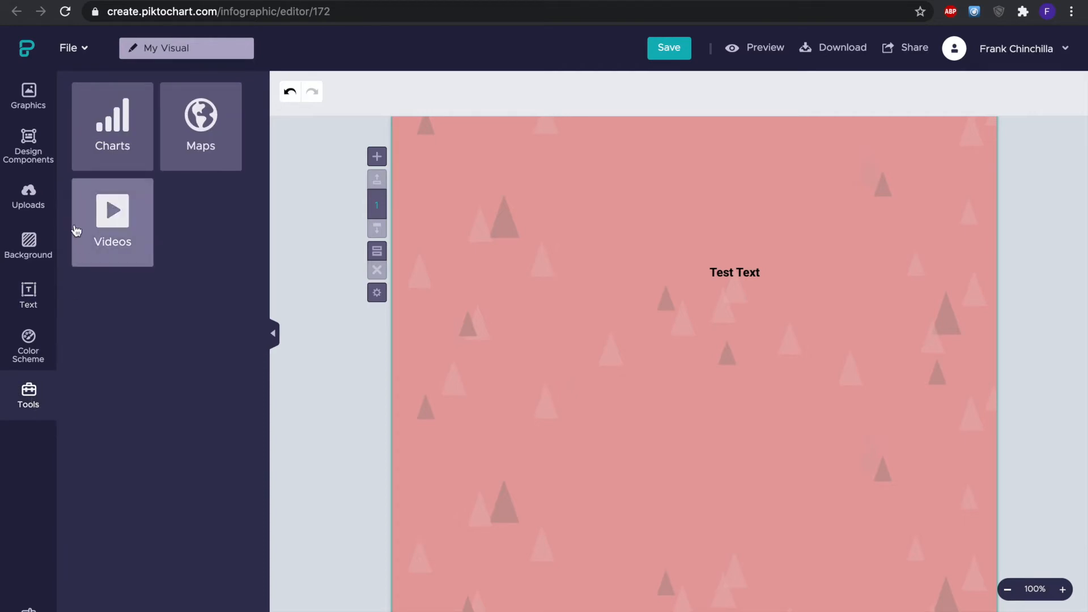
pyautogui.click(111, 117)
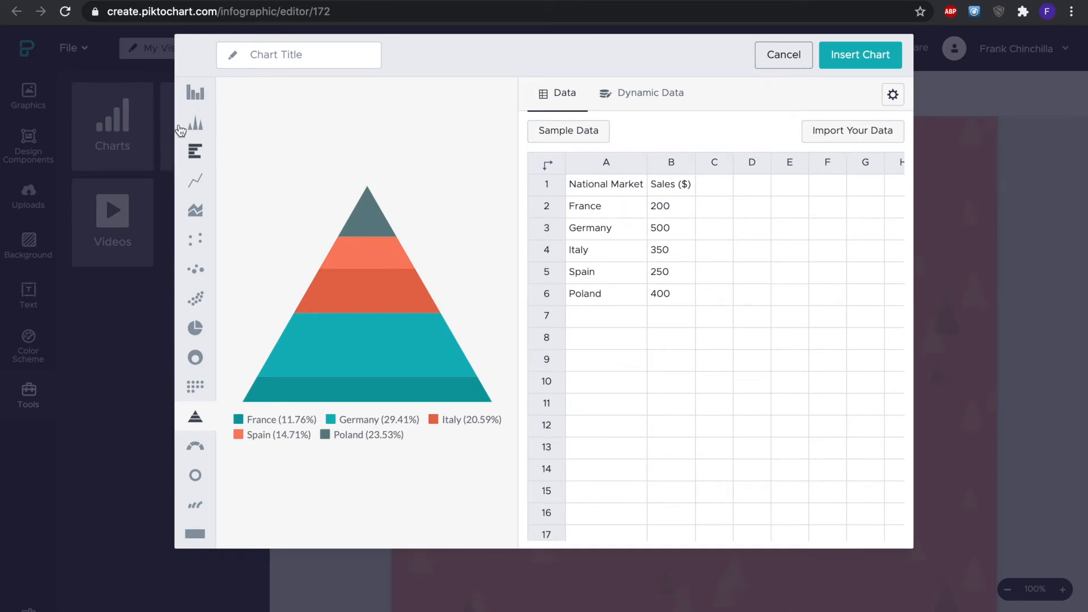
pyautogui.click(198, 94)
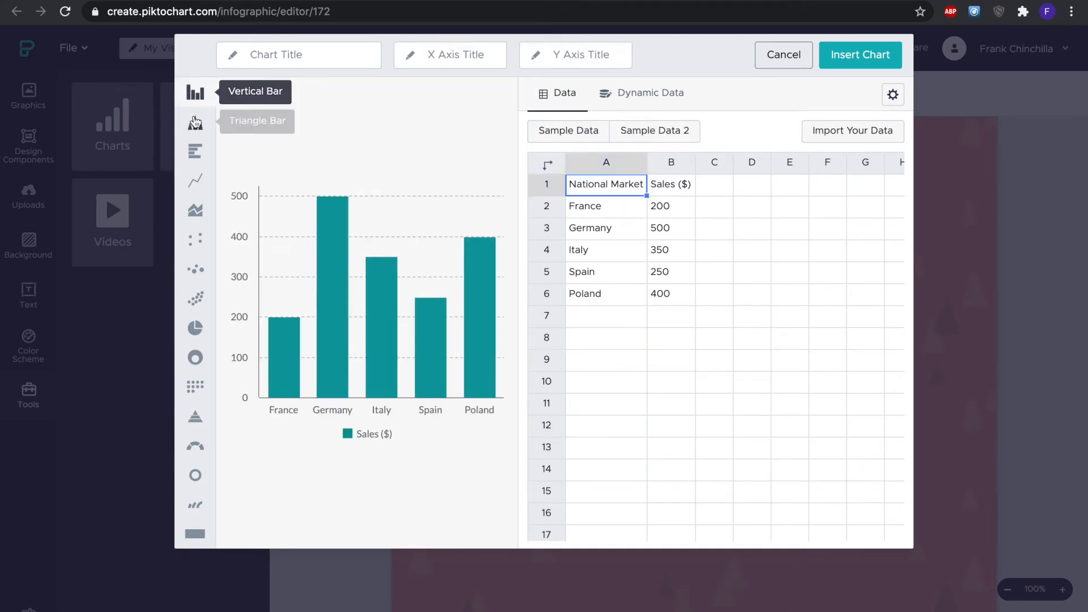
pyautogui.click(197, 126)
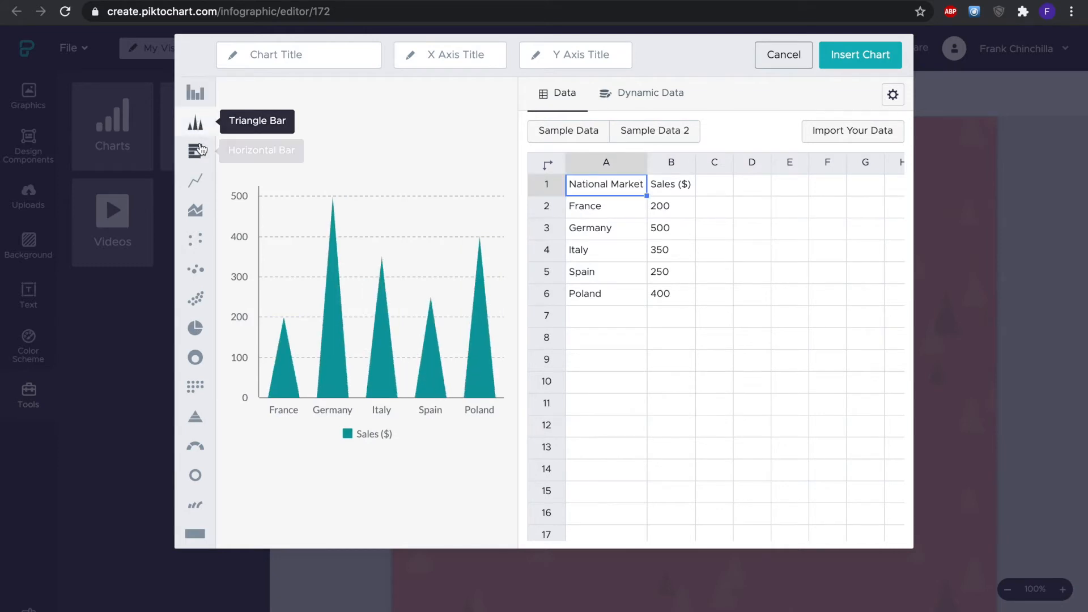
pyautogui.click(195, 150)
pyautogui.click(200, 210)
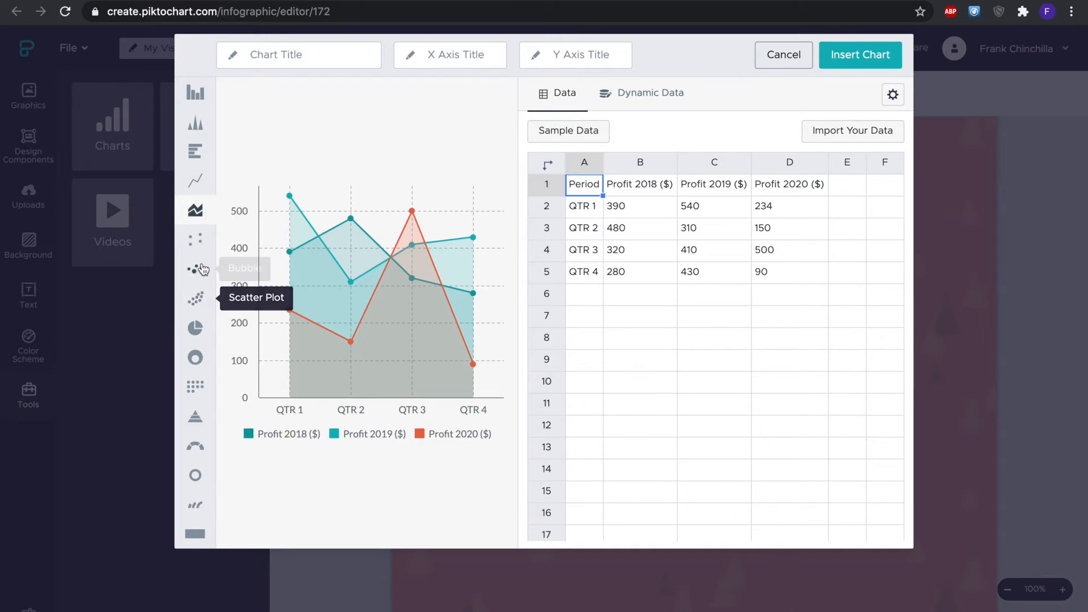
pyautogui.click(205, 100)
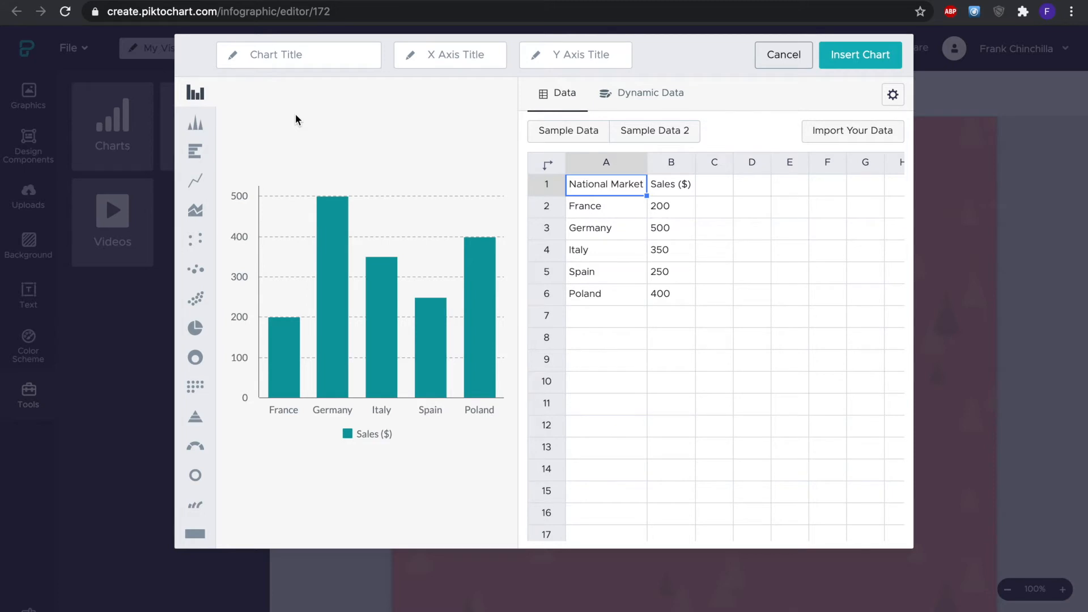
# - Title the chart Sales Comparison and set the X axis title to Sales
pyautogui.click(321, 58)
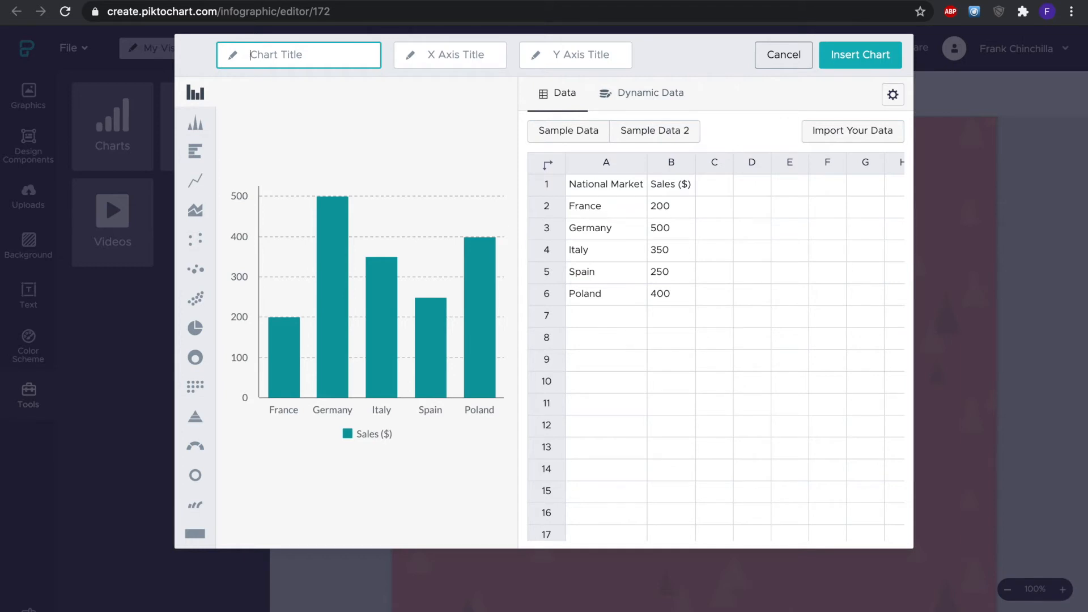
pyautogui.write('Sales Comparison')
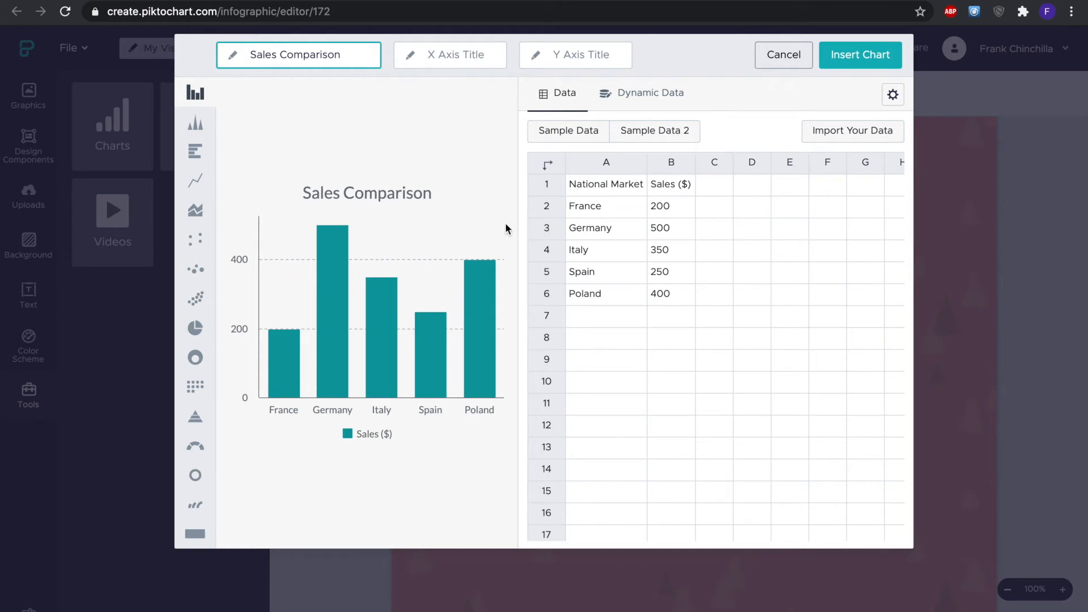
pyautogui.click(468, 56)
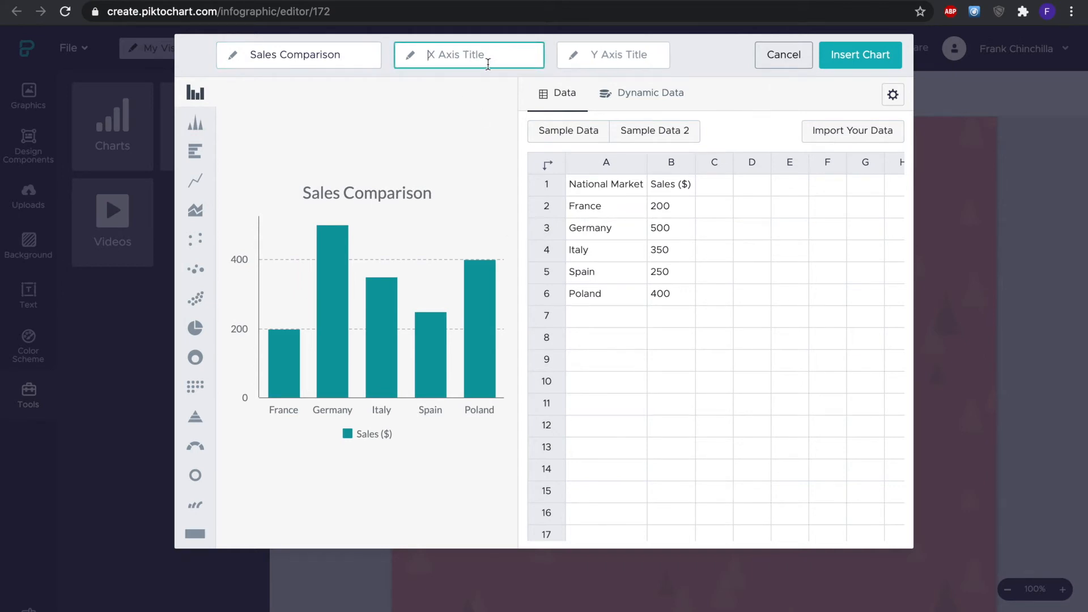
pyautogui.write('Sales')
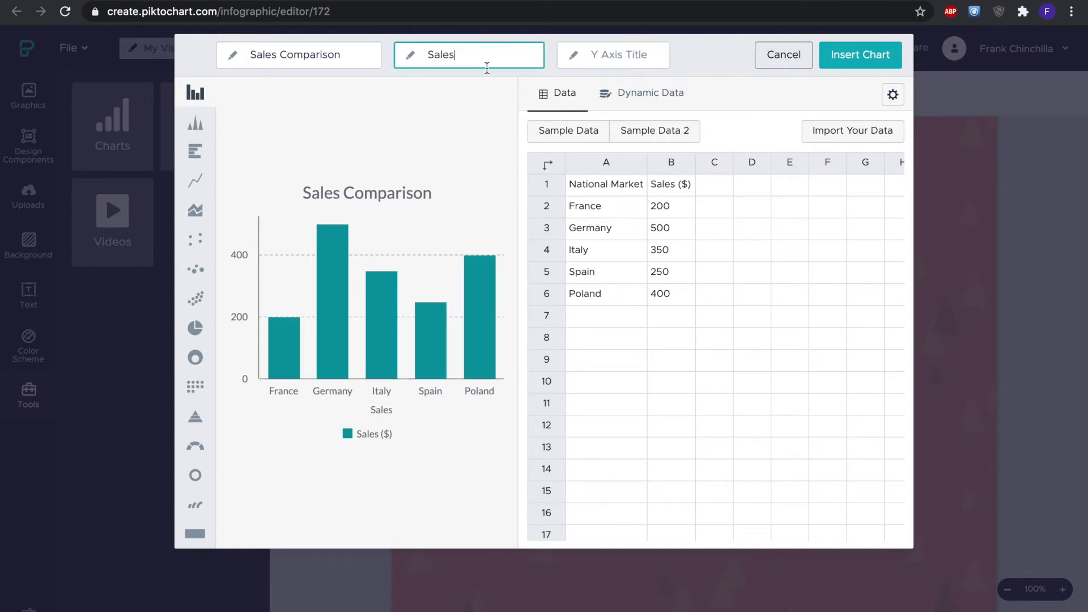
# - Set the Y axis title to Dollar Amount
pyautogui.click(630, 45)
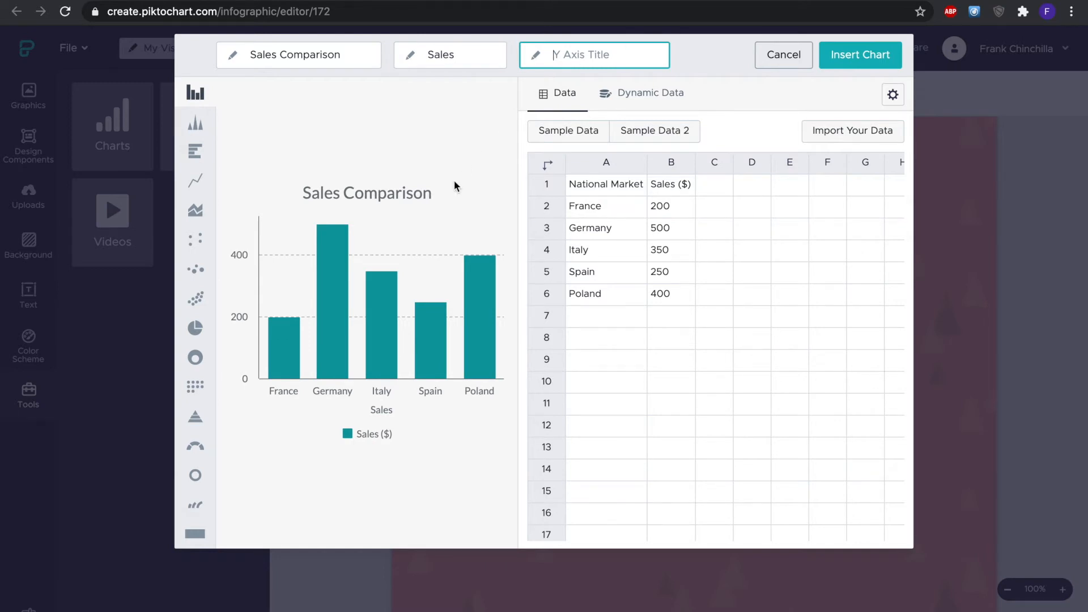
pyautogui.write('Dol')
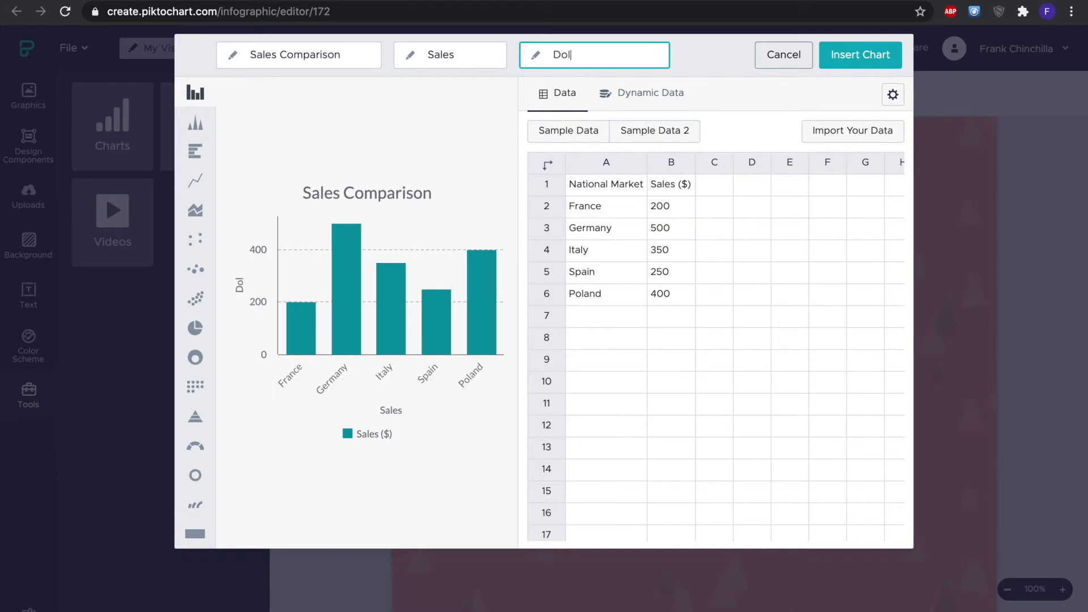
pyautogui.write('lar Amount')
# - Change France's sales value to 250 and open the Dynamic Data tab
pyautogui.click(692, 213)
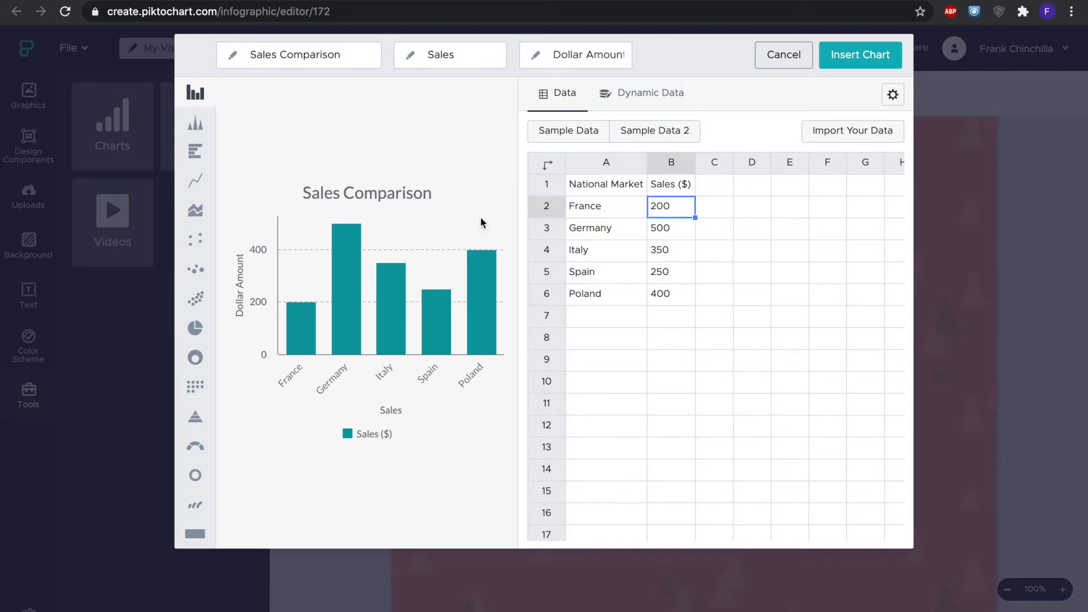
pyautogui.doubleClick(669, 214)
pyautogui.press('BackSpace')
pyautogui.click(852, 230)
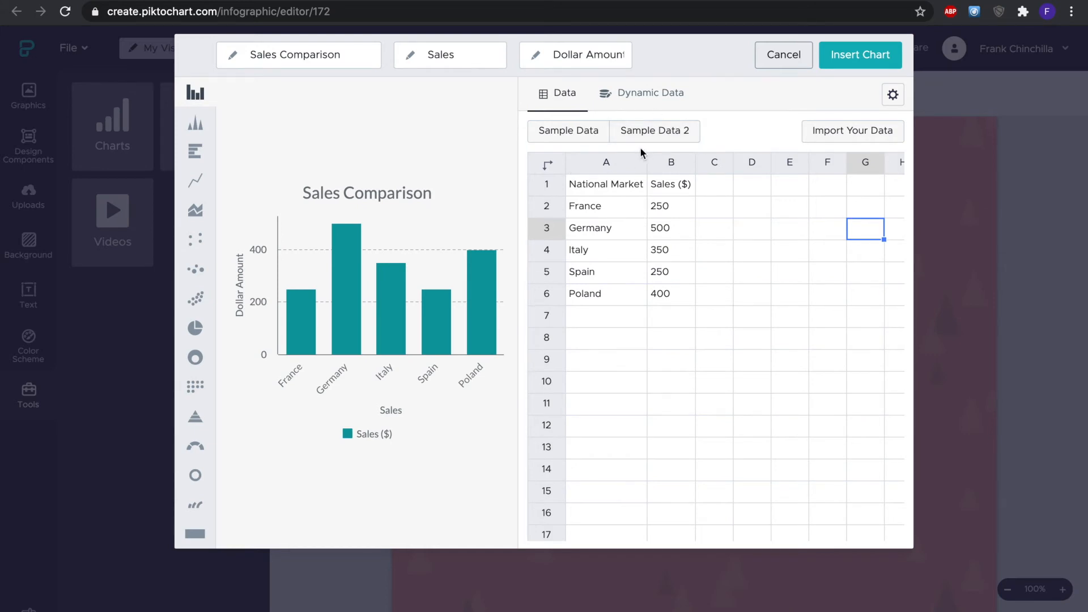
pyautogui.click(627, 100)
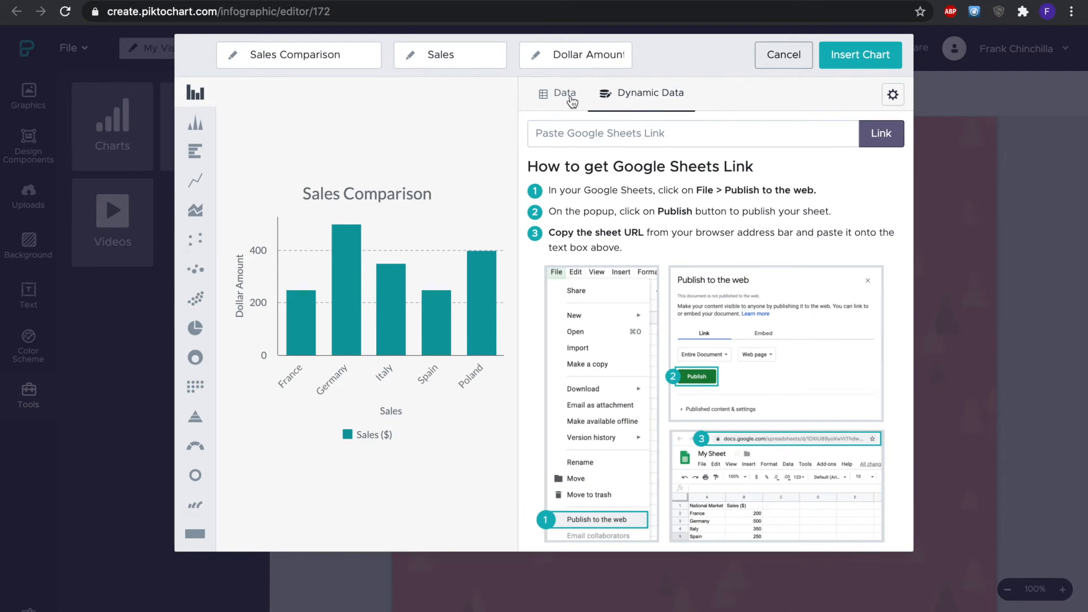
pyautogui.click(571, 100)
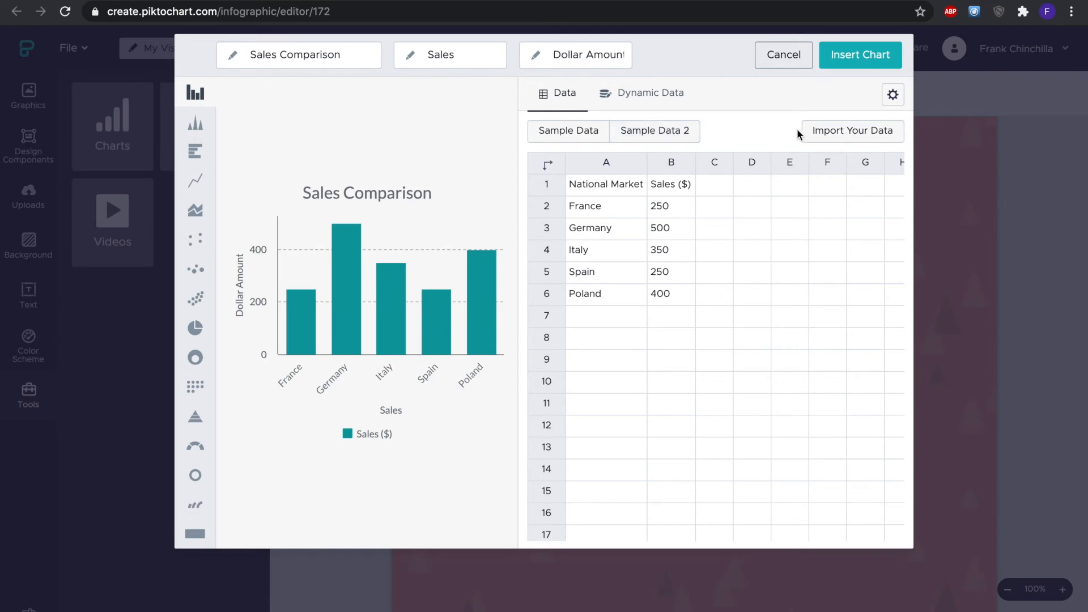
pyautogui.click(647, 131)
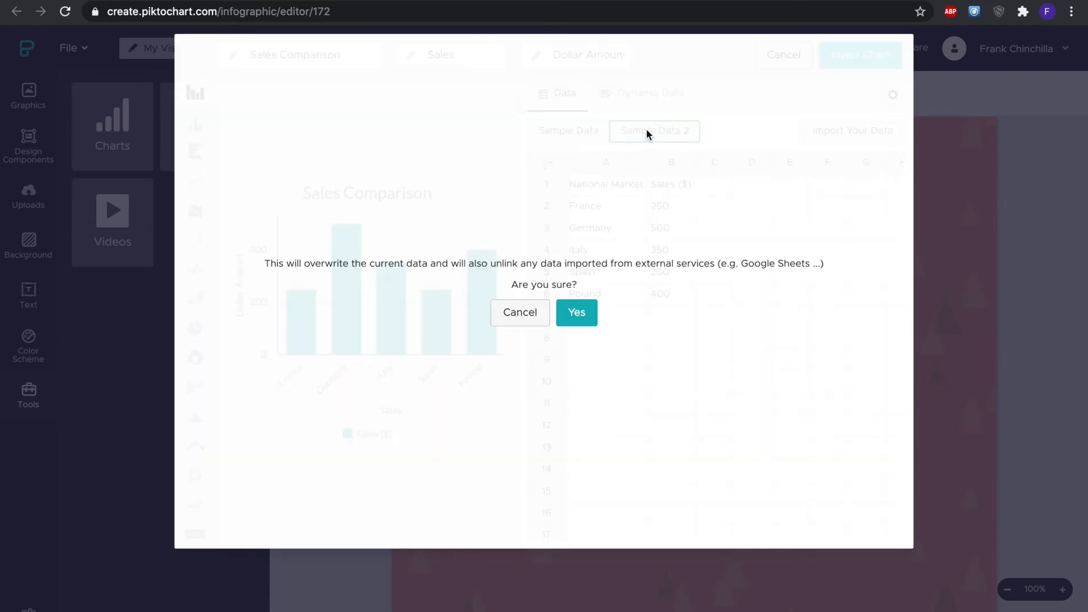
pyautogui.click(518, 312)
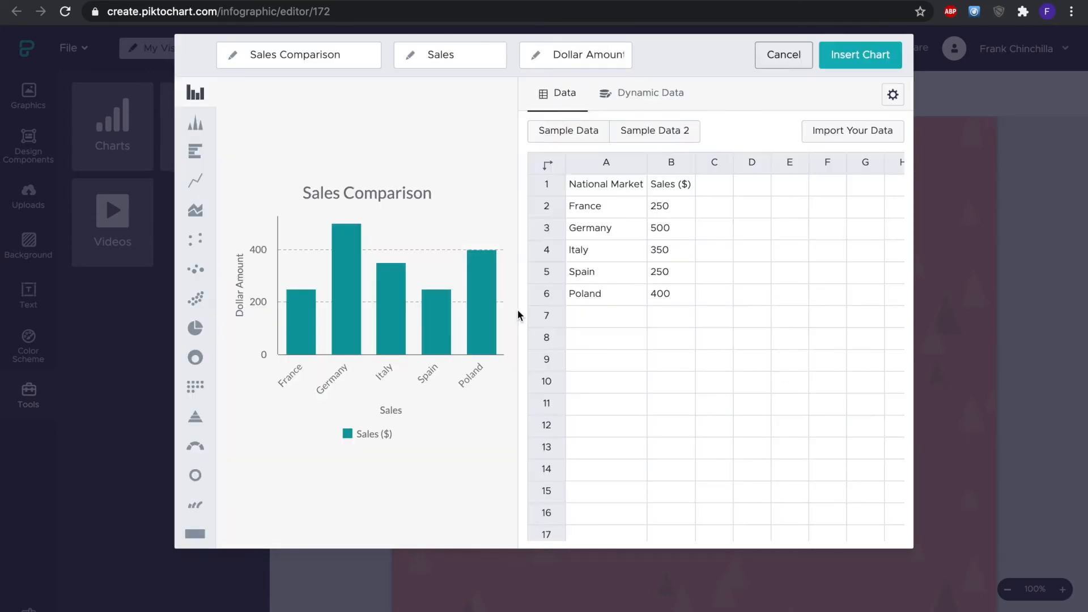
pyautogui.click(627, 130)
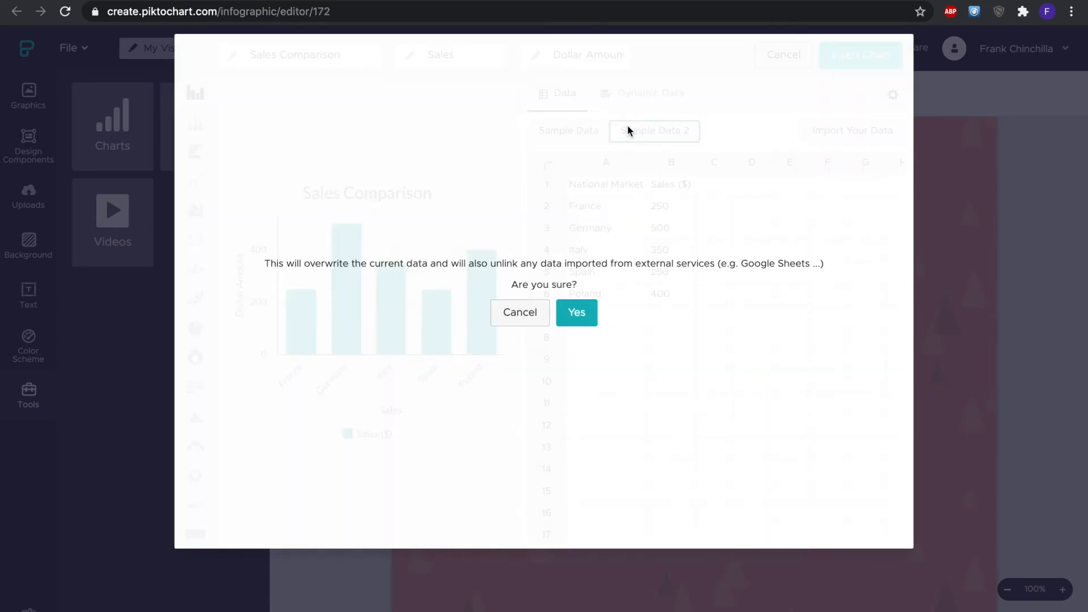
pyautogui.click(515, 318)
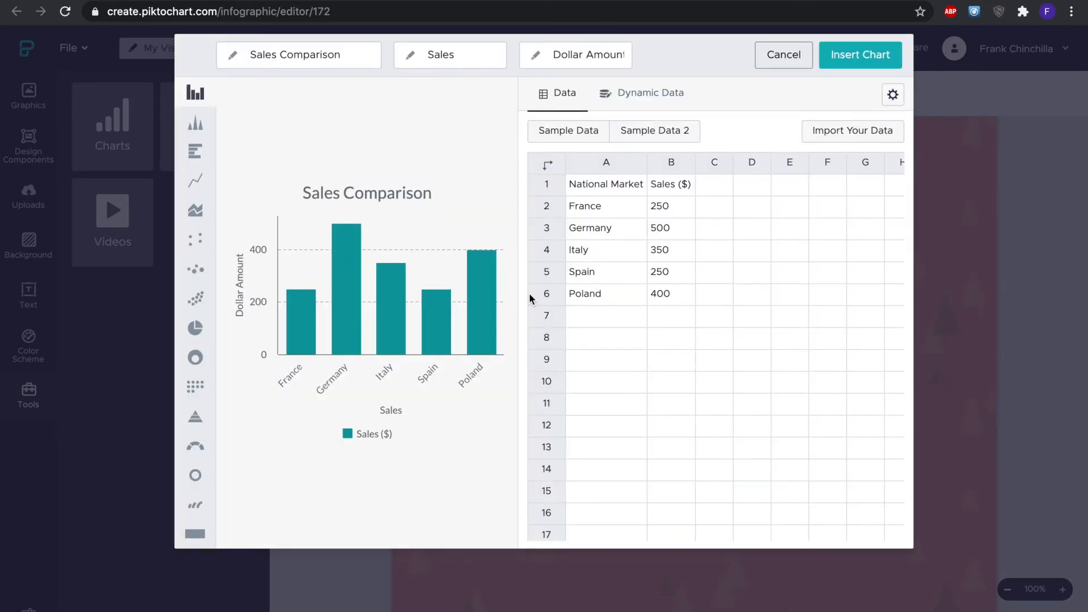
# - Open the chart settings and change the bar color to purple #BD10E0
pyautogui.scroll(-5, 529, 292)
pyautogui.scroll(5, 529, 292)
pyautogui.hscroll(1, 528, 293)
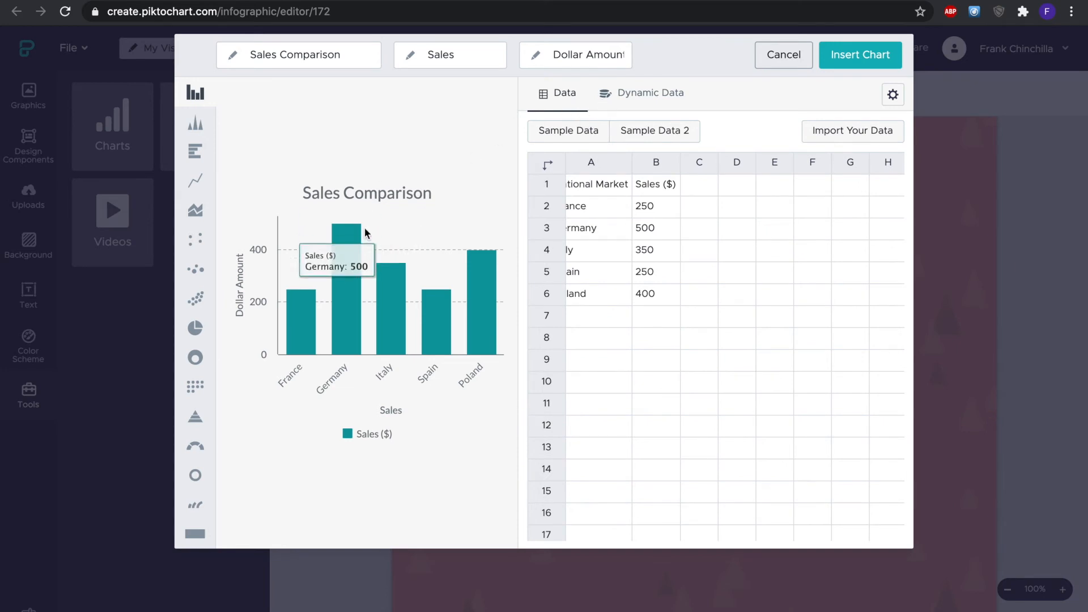
pyautogui.click(892, 96)
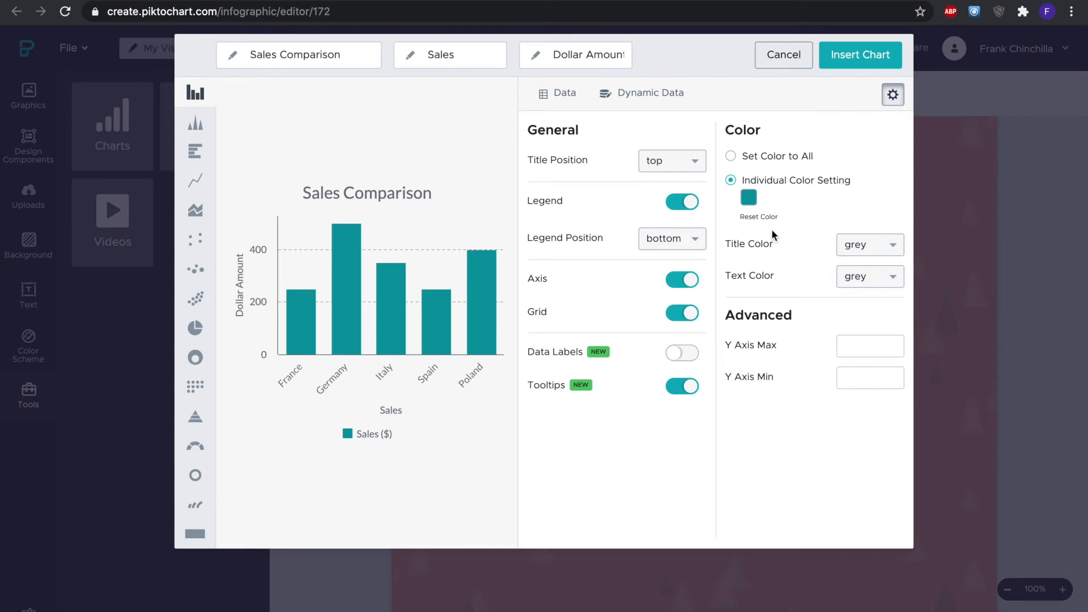
pyautogui.click(750, 201)
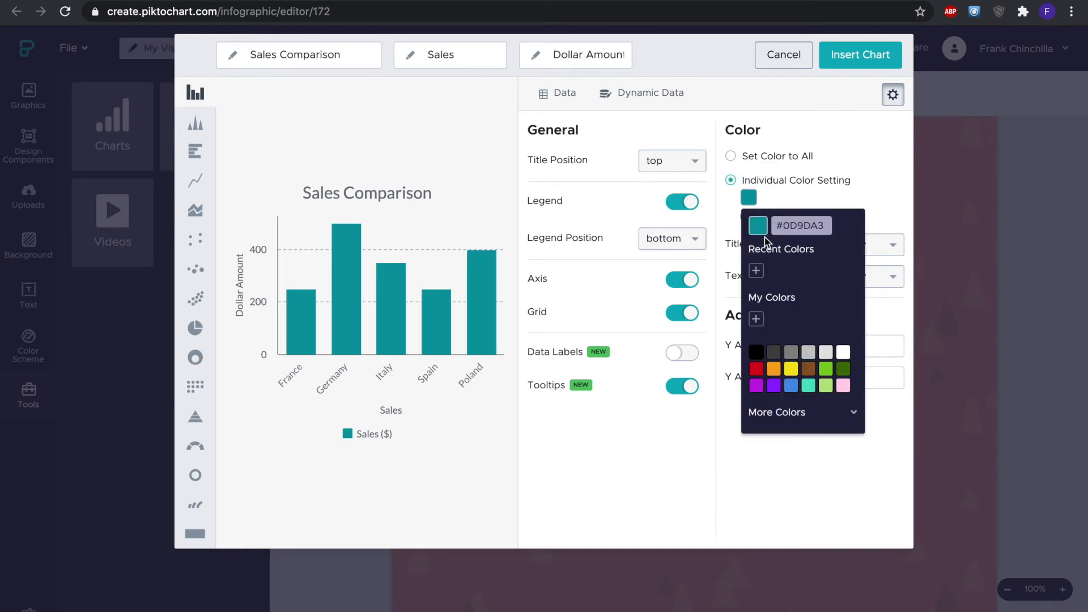
pyautogui.click(756, 386)
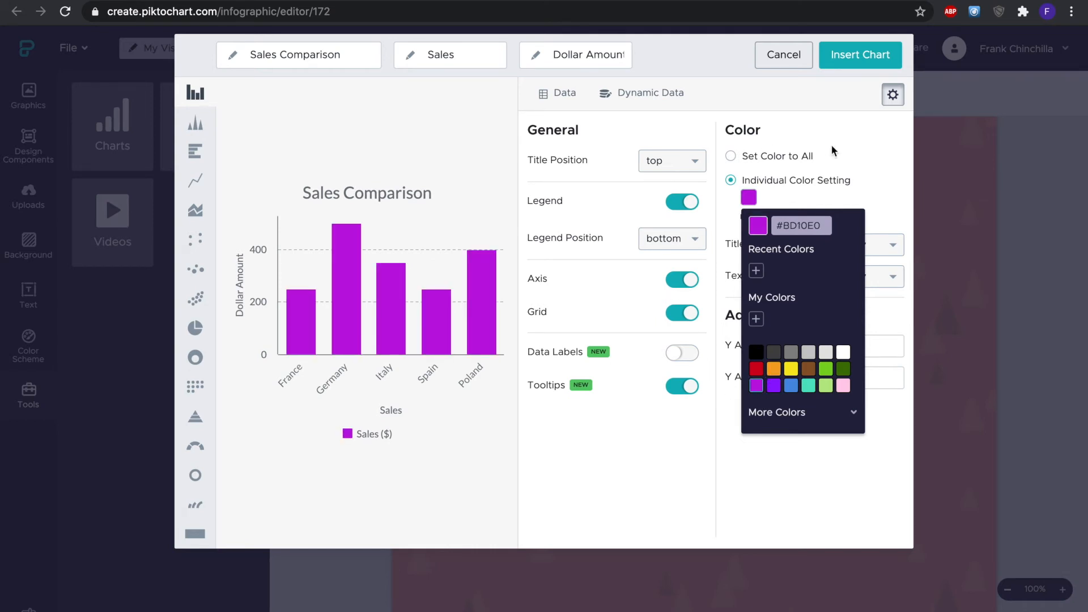
pyautogui.click(883, 164)
# - Set the chart's title color and text color to black and turn on data labels
pyautogui.click(861, 245)
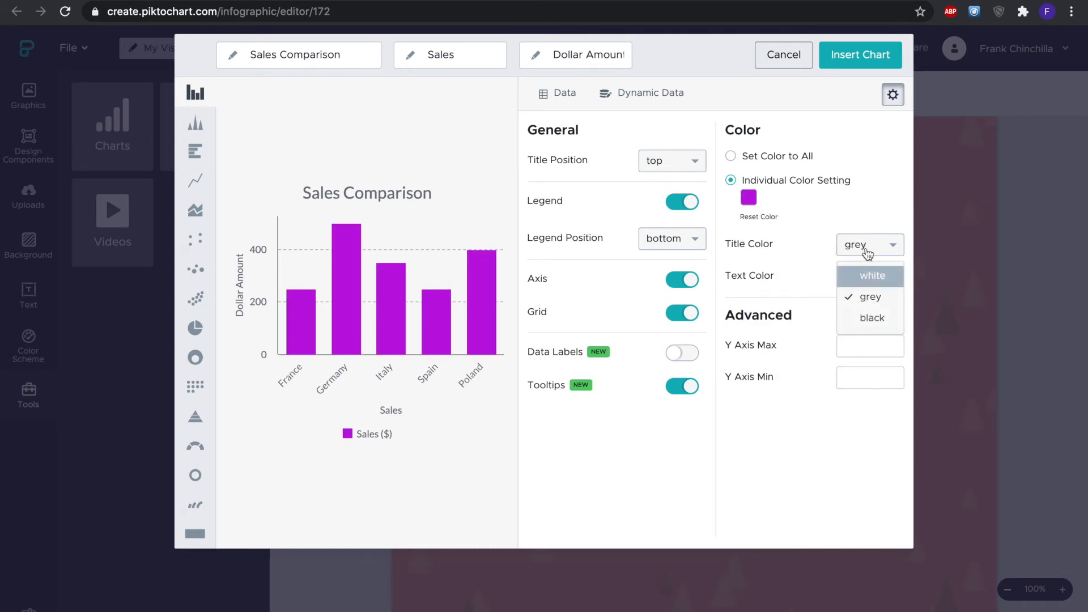
pyautogui.click(877, 318)
pyautogui.click(875, 276)
pyautogui.click(876, 349)
pyautogui.moveTo(382, 313)
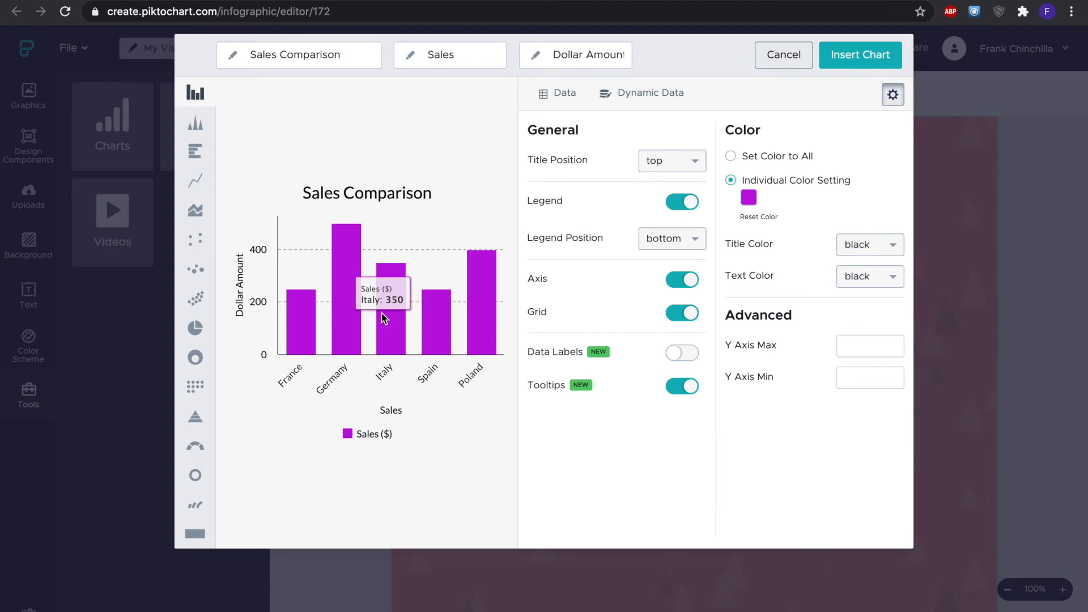
pyautogui.click(680, 357)
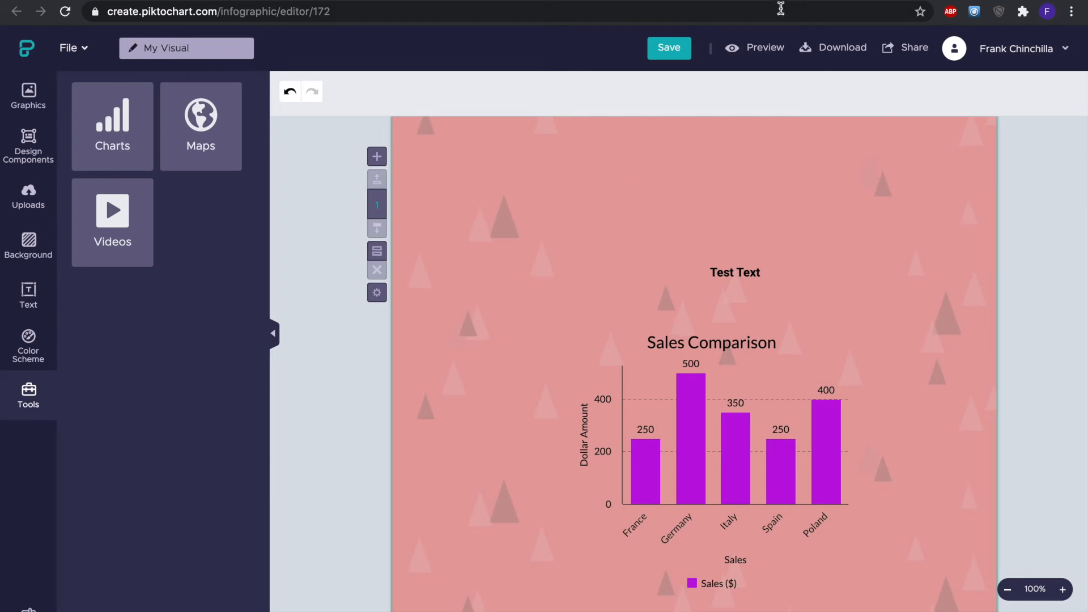
# - Rename the visual to Sample and save it
pyautogui.click(668, 48)
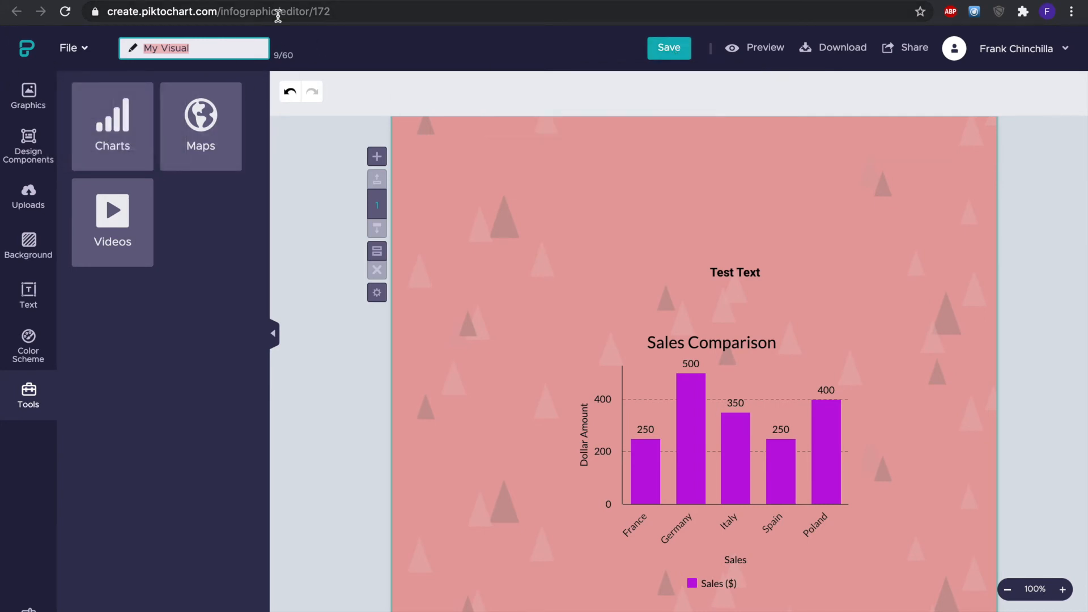
pyautogui.press('BackSpace')
pyautogui.write('S')
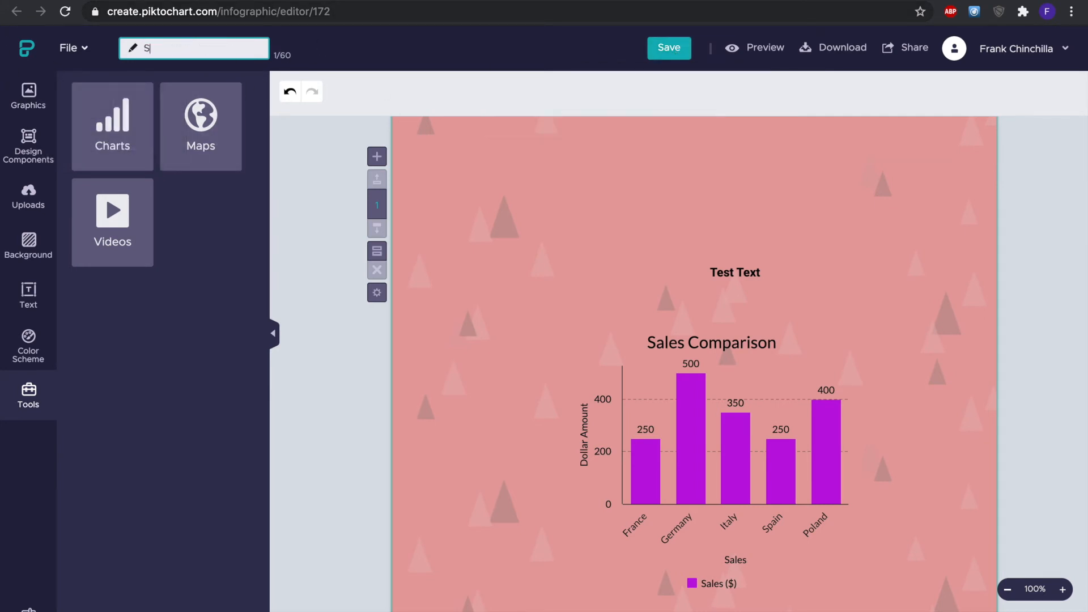
pyautogui.write('ampl')
pyautogui.click(326, 210)
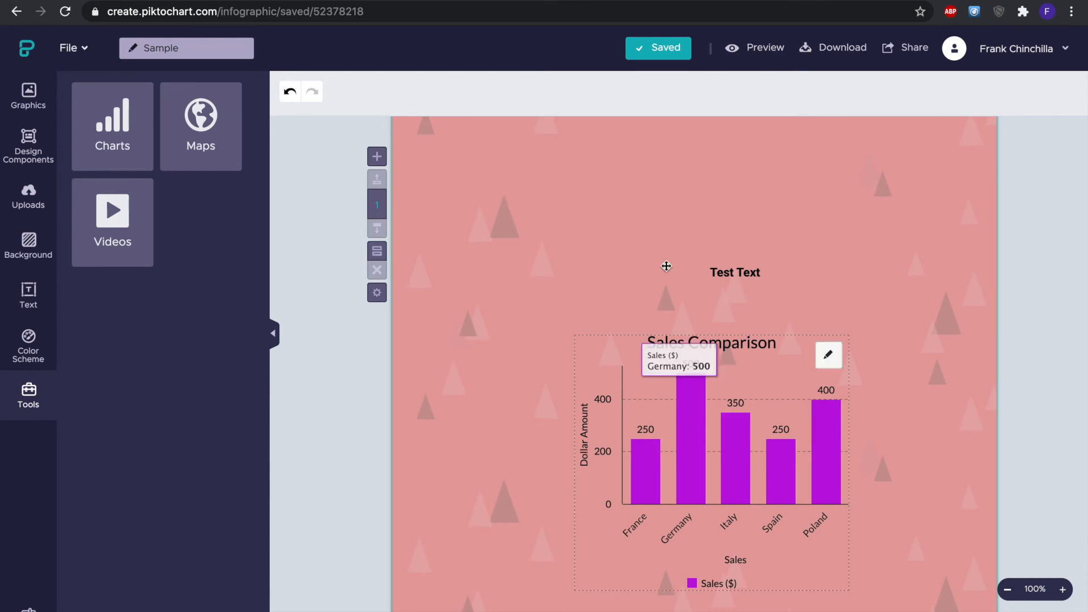
# - Open the Share dialog to review the sharing options, then close it
pyautogui.click(901, 49)
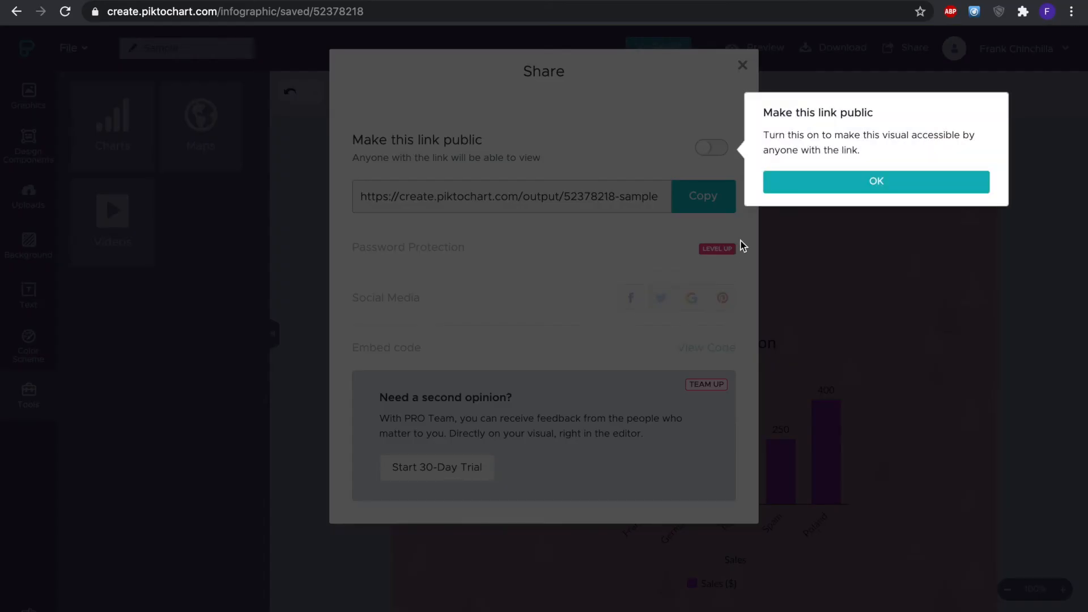
pyautogui.click(906, 184)
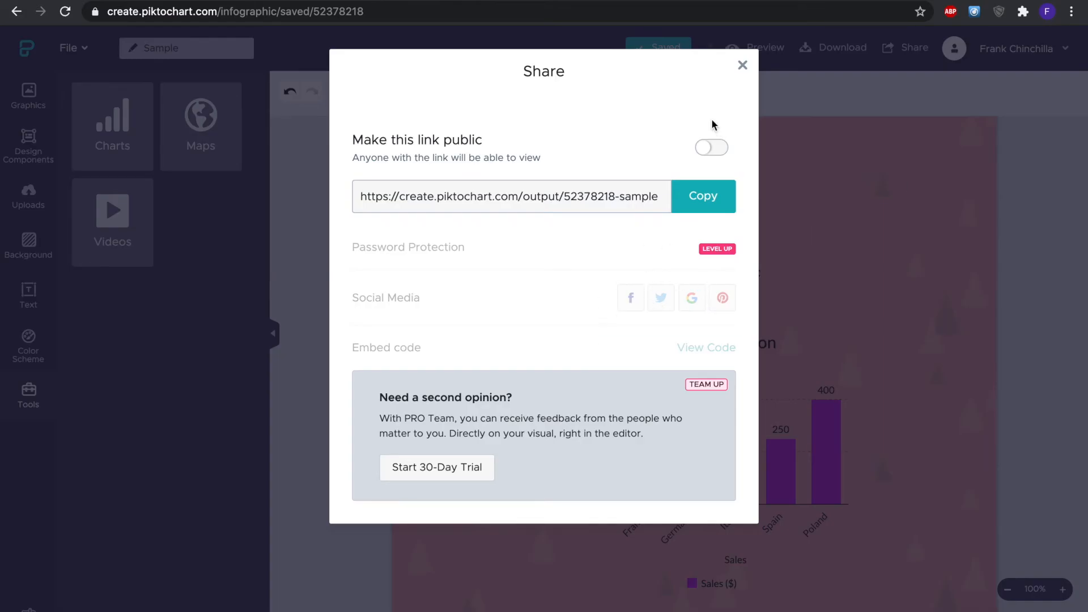
pyautogui.click(742, 67)
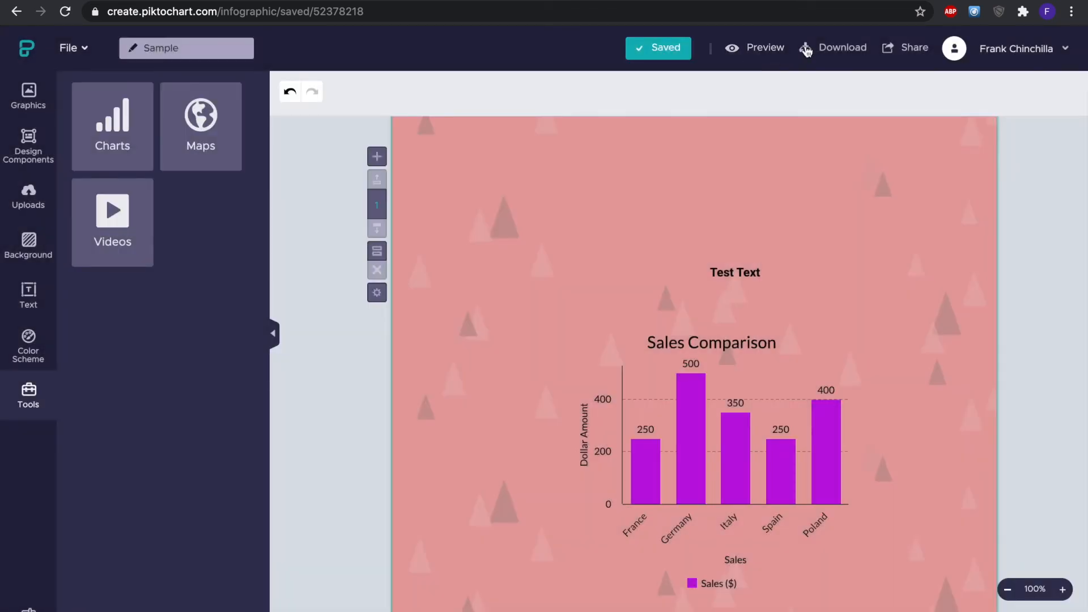
# - Download the infographic as a PNG file at Medium quality
pyautogui.click(838, 50)
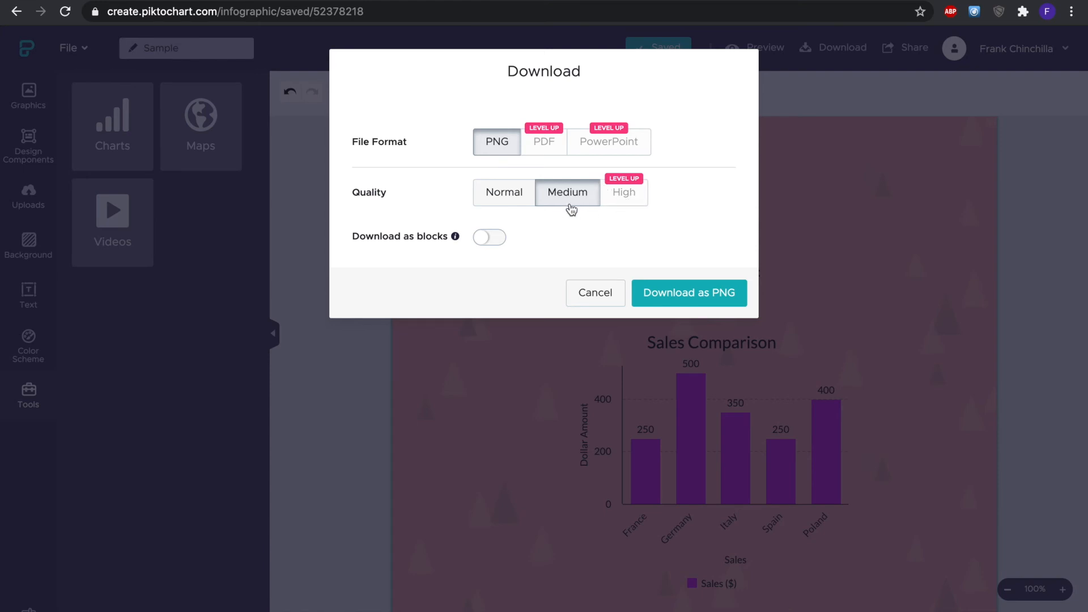
pyautogui.click(677, 297)
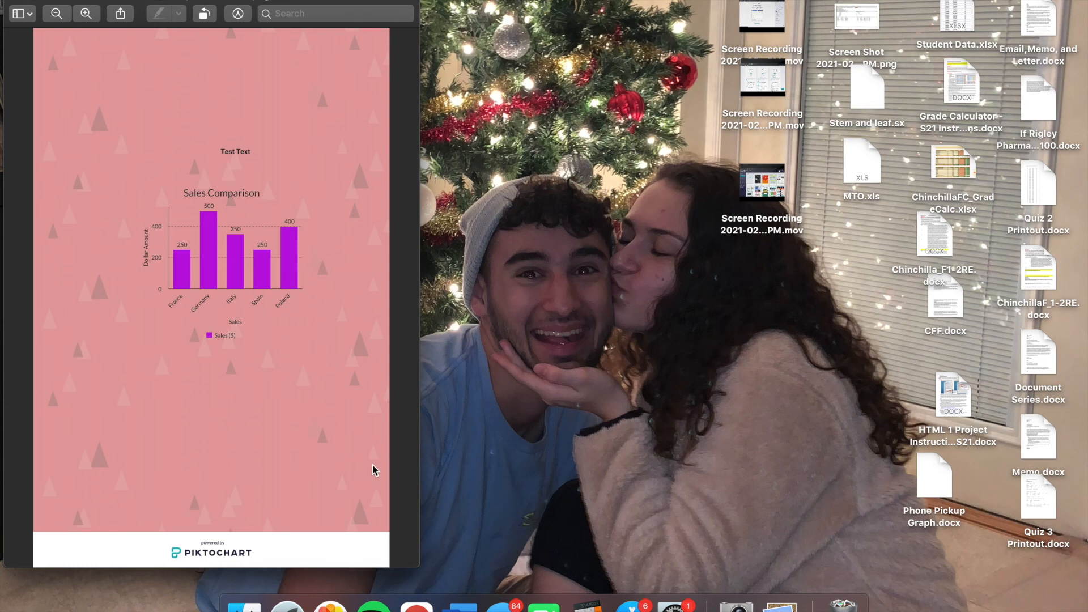
# - Switch to Word and insert the downloaded sample PNG into the blank document, maximizing the window
pyautogui.click(459, 604)
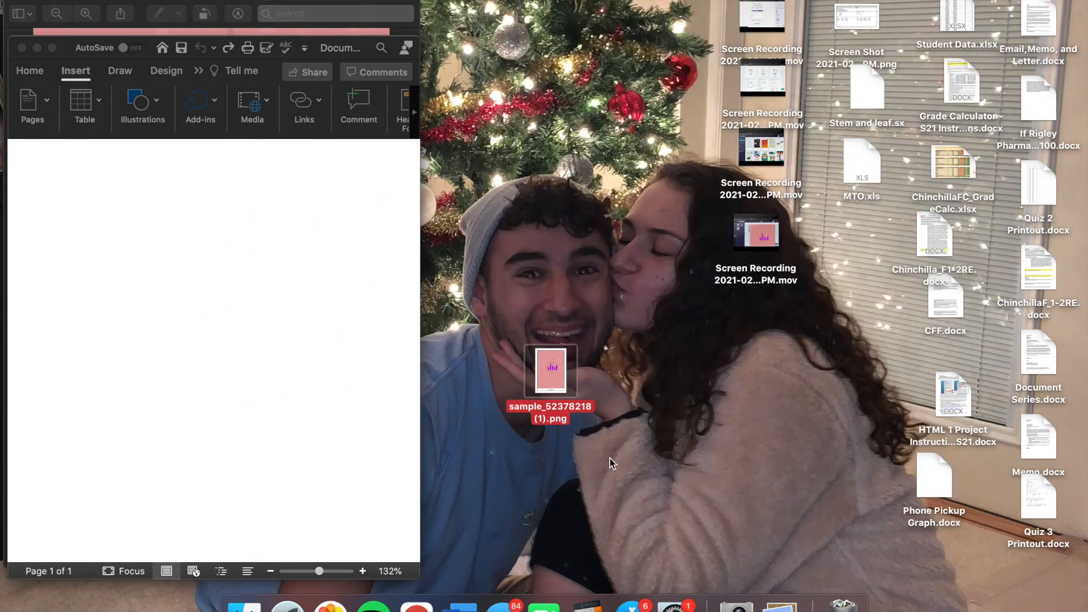
pyautogui.moveTo(560, 377); pyautogui.dragTo(285, 349)
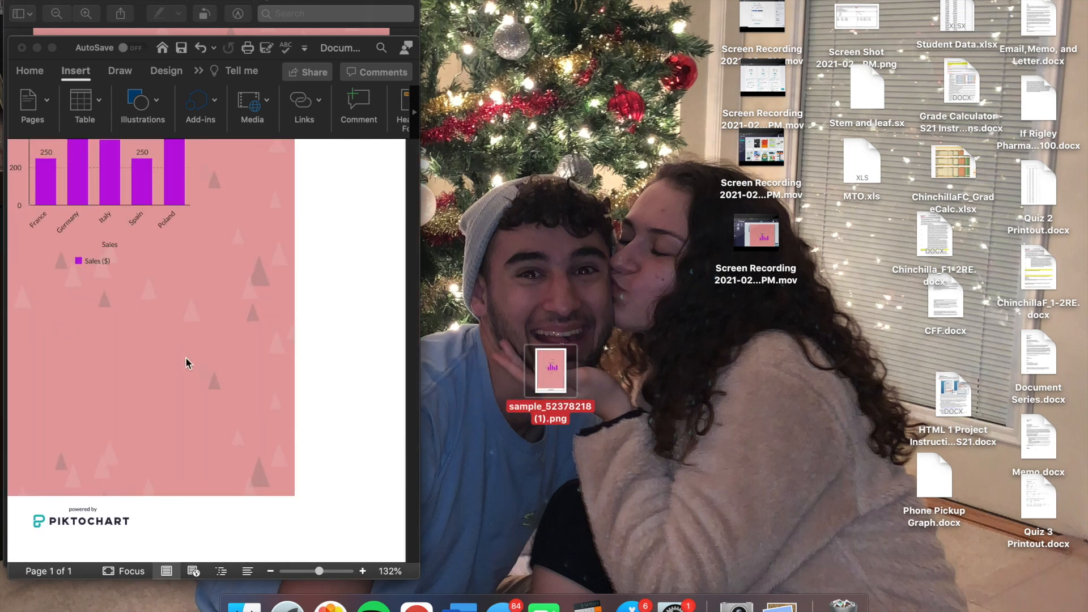
pyautogui.click(52, 47)
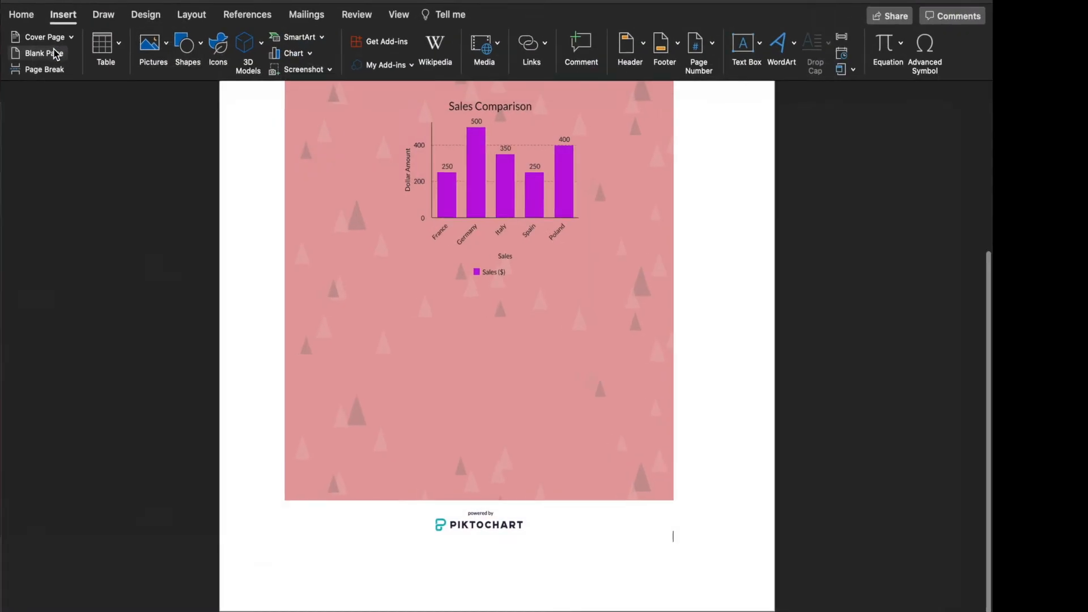
# - Select the infographic image in the document and enlarge it by dragging its handles to widen it on the page
pyautogui.scroll(5, 515, 193)
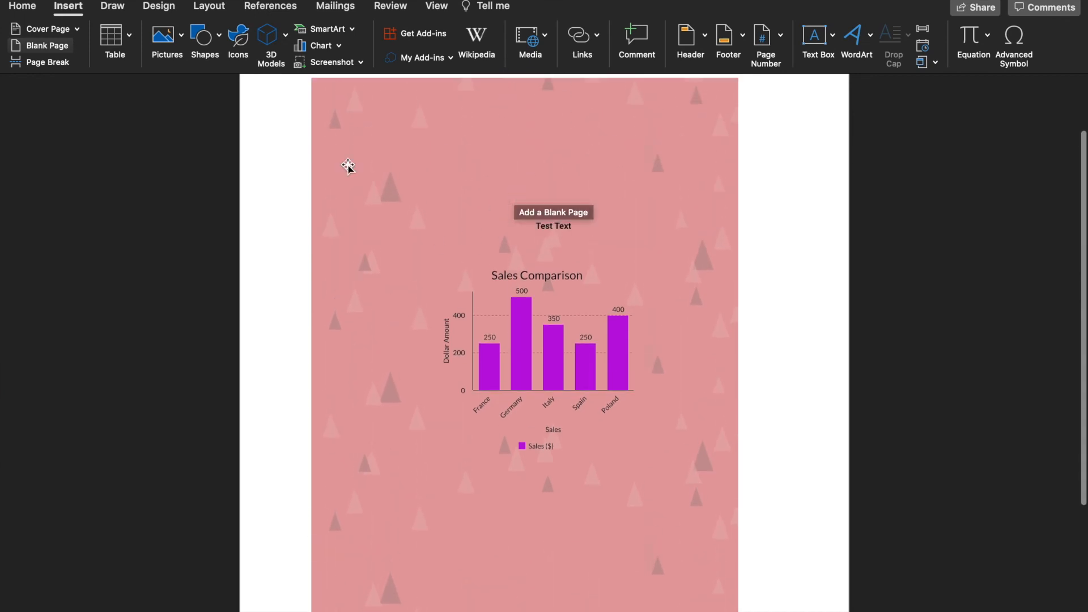
pyautogui.scroll(-3, 538, 419)
pyautogui.click(538, 420)
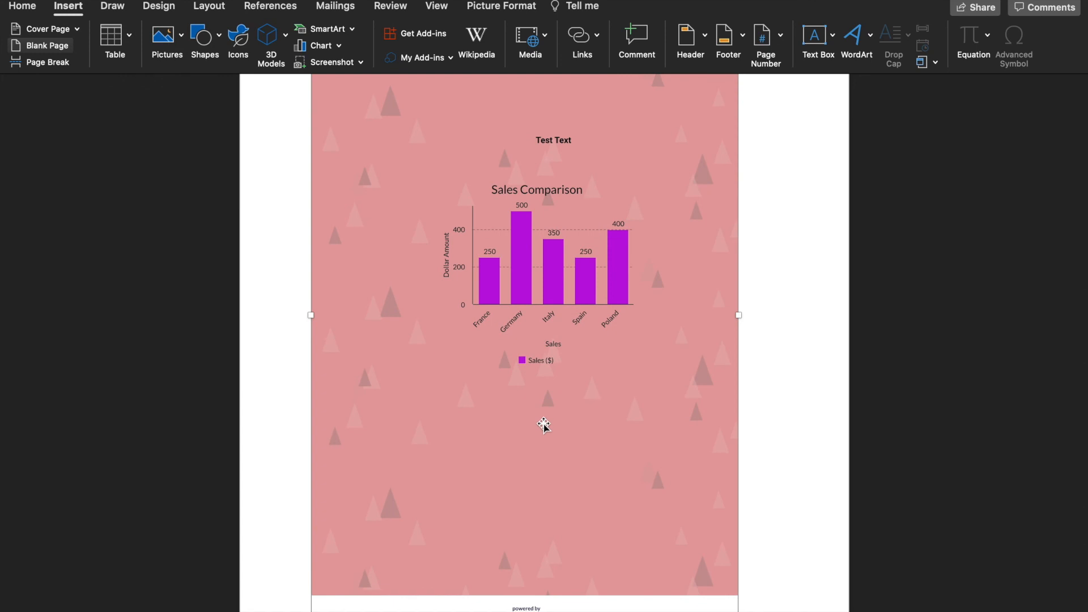
pyautogui.scroll(-2, 578, 443)
pyautogui.scroll(-1, 578, 444)
pyautogui.moveTo(726, 536); pyautogui.dragTo(843, 553)
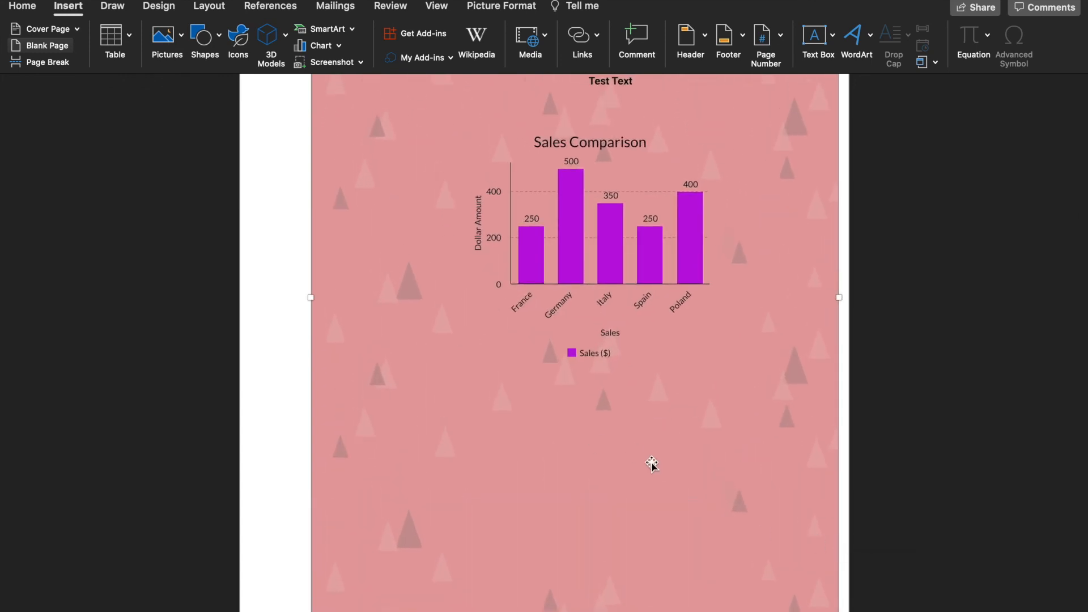
pyautogui.moveTo(310, 295)
pyautogui.mouseDown()
pyautogui.moveTo(235, 296)
pyautogui.moveTo(309, 302)
pyautogui.mouseUp()
pyautogui.moveTo(468, 302); pyautogui.dragTo(408, 302)
pyautogui.hotkey('ctrl', 'Left')
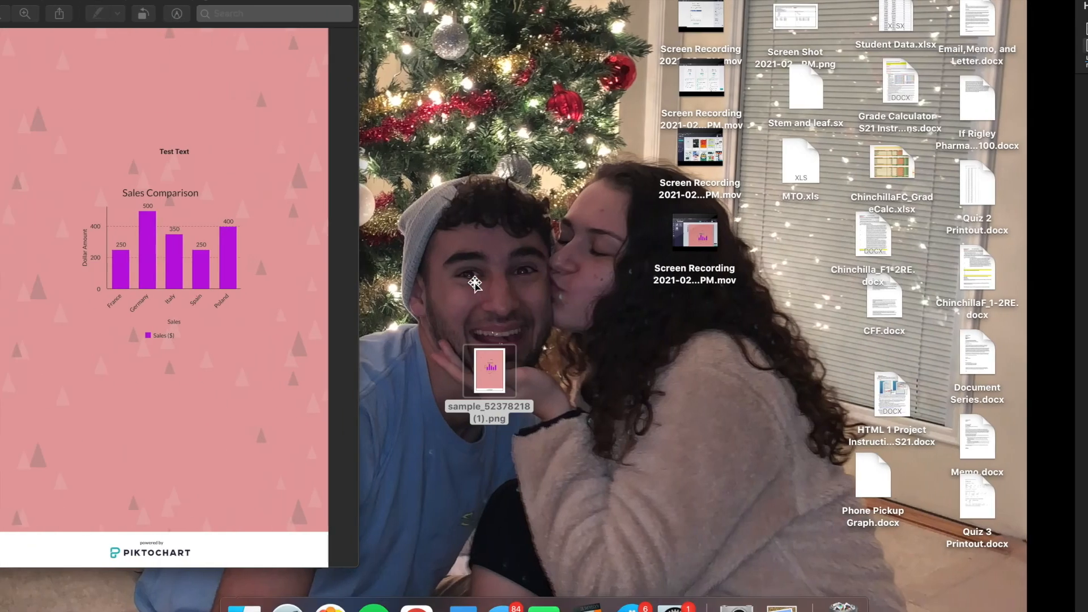